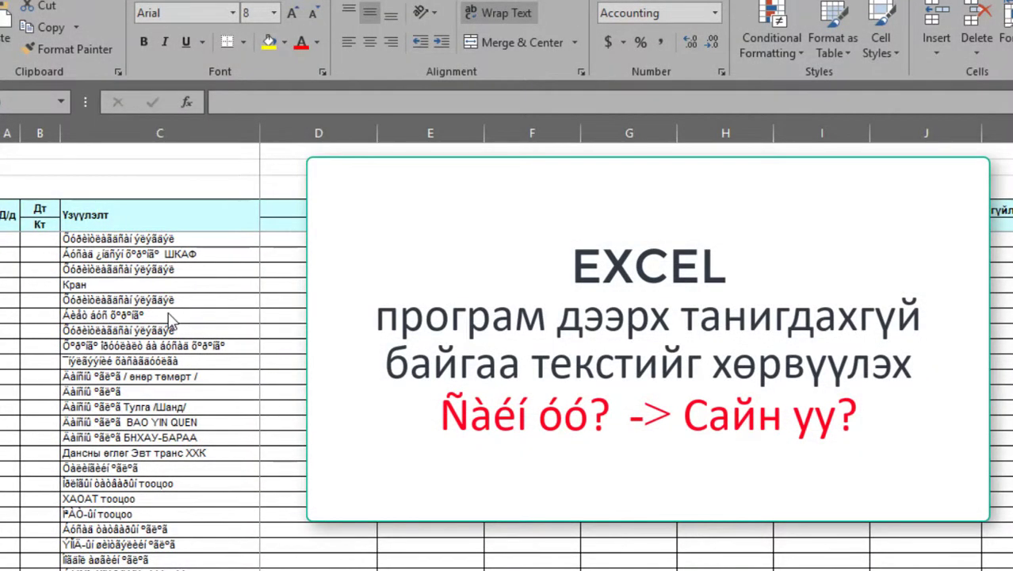
# Save only the active sheet to the Desktop as CSV UTF-8 (Comma delimited) named Хөрвүүлэх текст.
pyautogui.scroll(-5, 169, 319)
pyautogui.scroll(10, 169, 320)
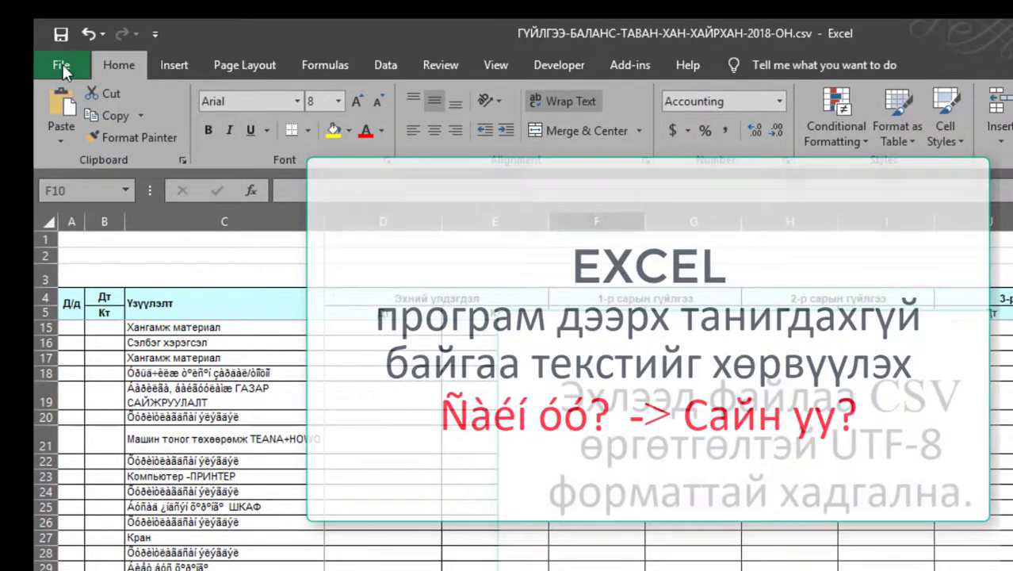
pyautogui.click(61, 65)
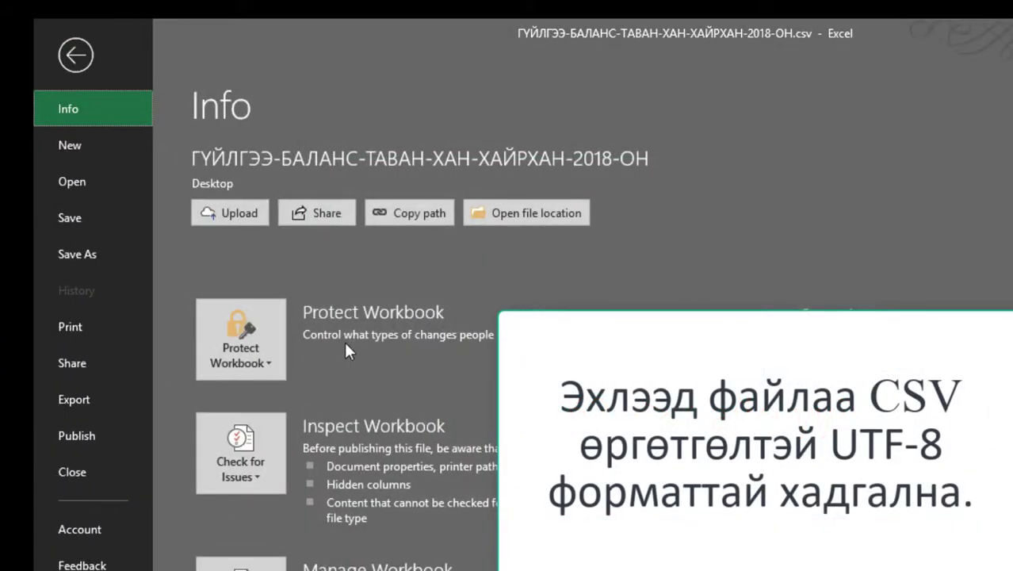
pyautogui.click(73, 251)
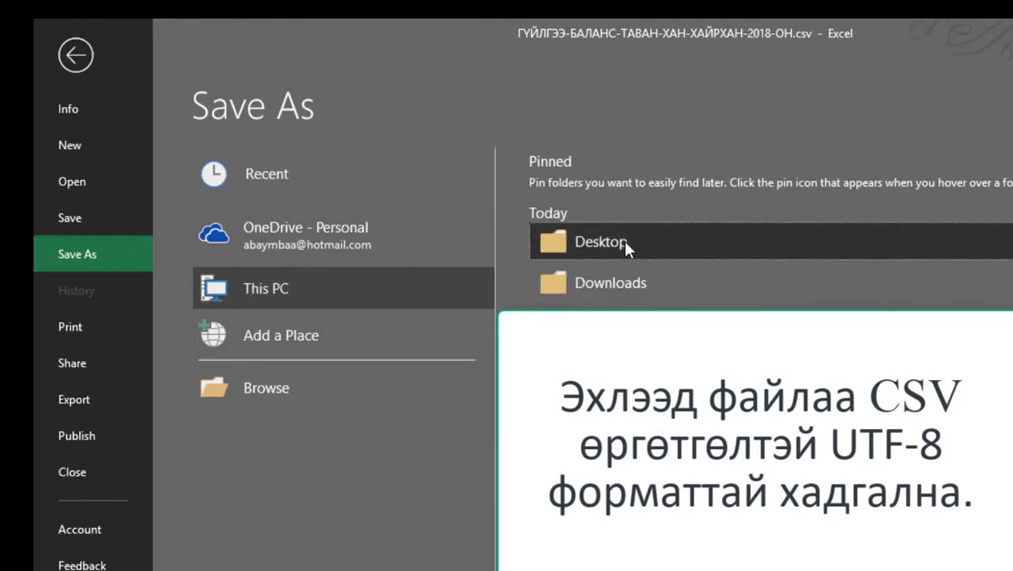
pyautogui.click(603, 241)
pyautogui.write('Хөрвүүлэх текст')
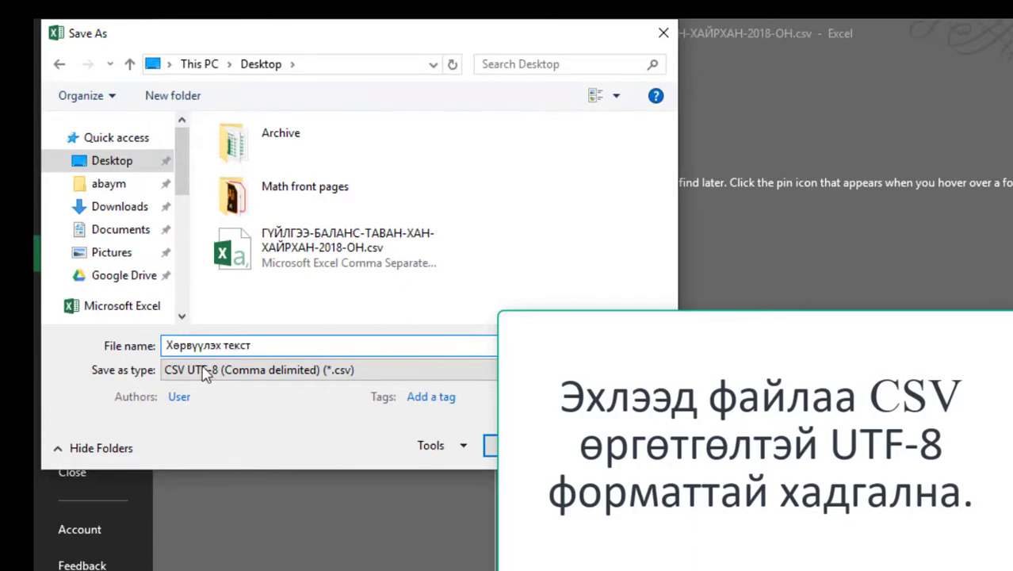
pyautogui.click(205, 370)
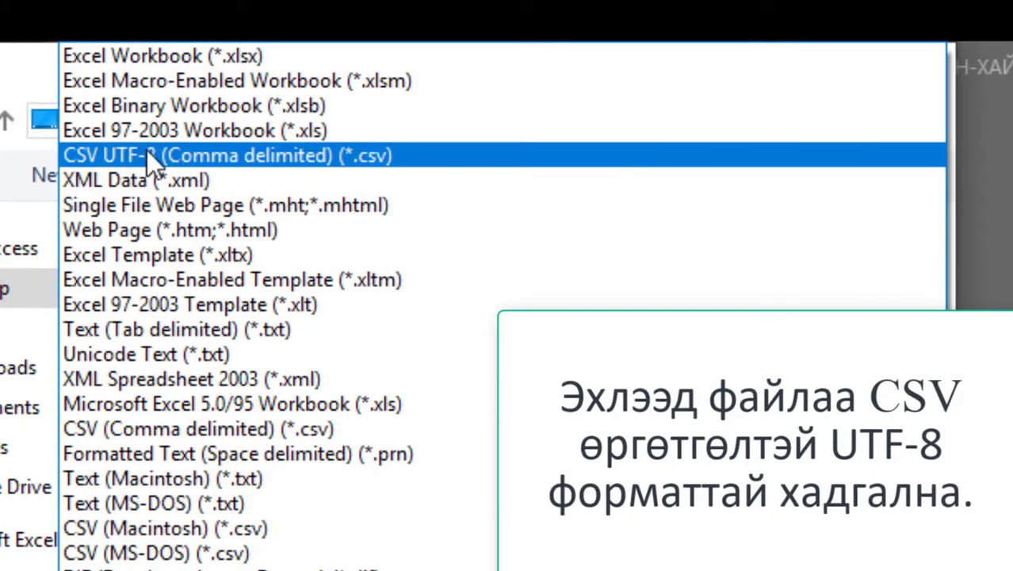
pyautogui.click(142, 151)
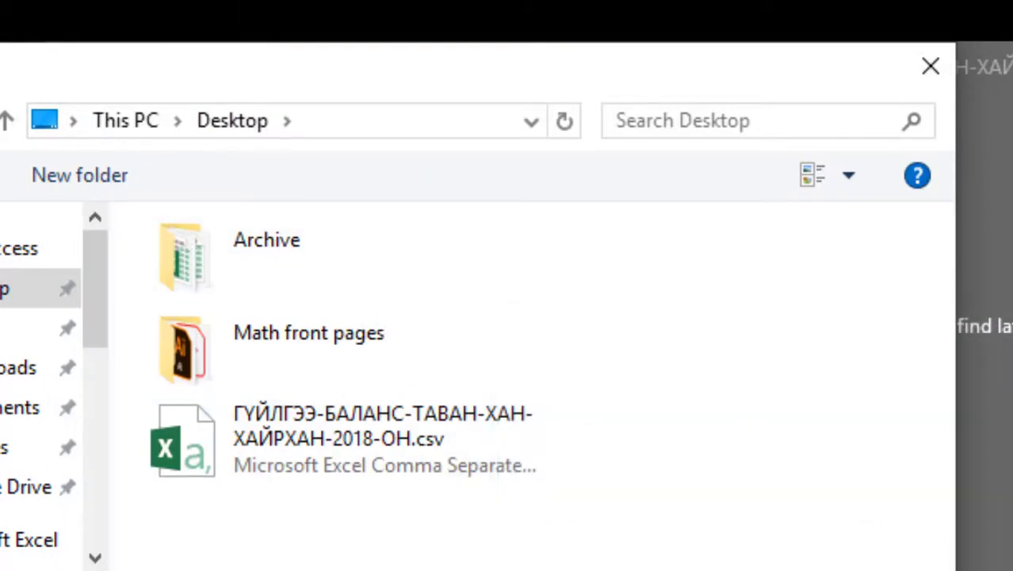
pyautogui.press('Return')
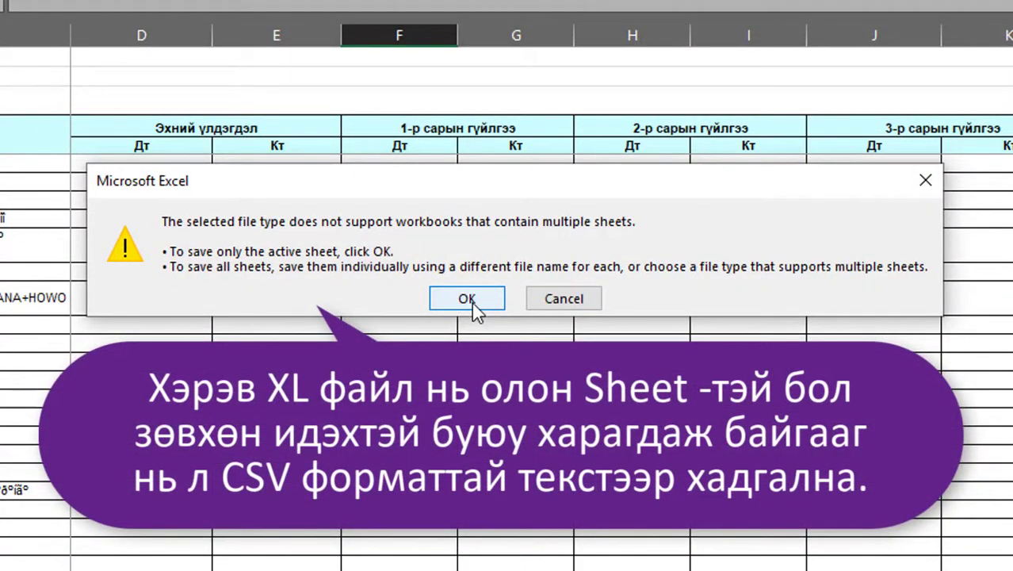
pyautogui.click(467, 298)
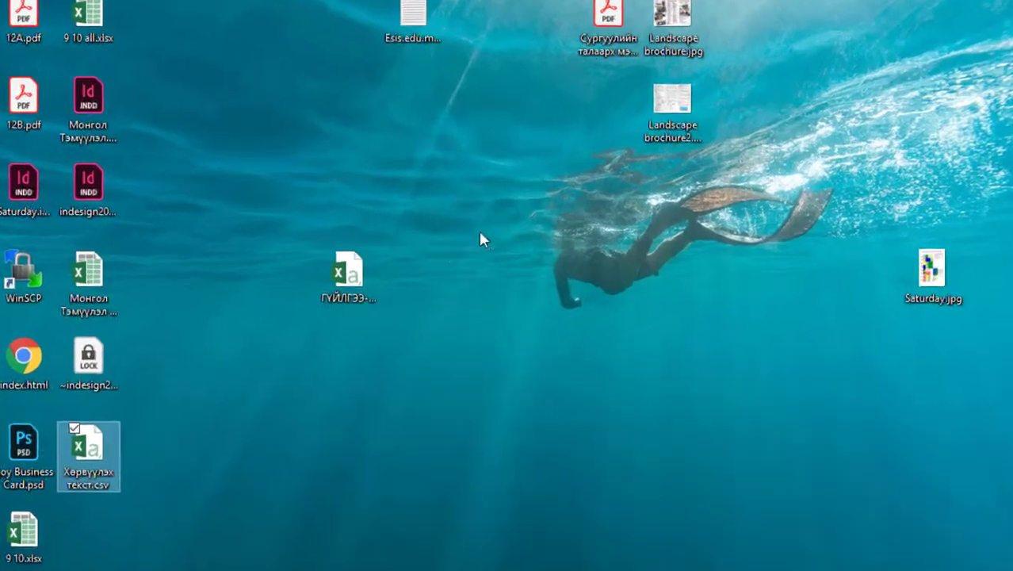
# Move the Хөрвүүлэх текст.csv icon on the desktop and open it with Notepad.
pyautogui.moveTo(336, 401); pyautogui.dragTo(476, 187)
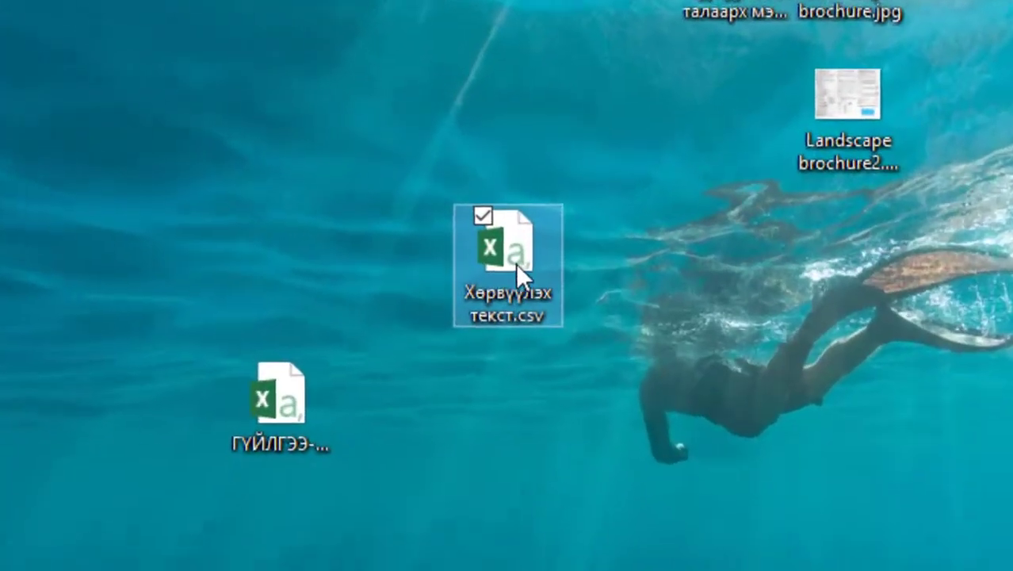
pyautogui.rightClick(480, 193)
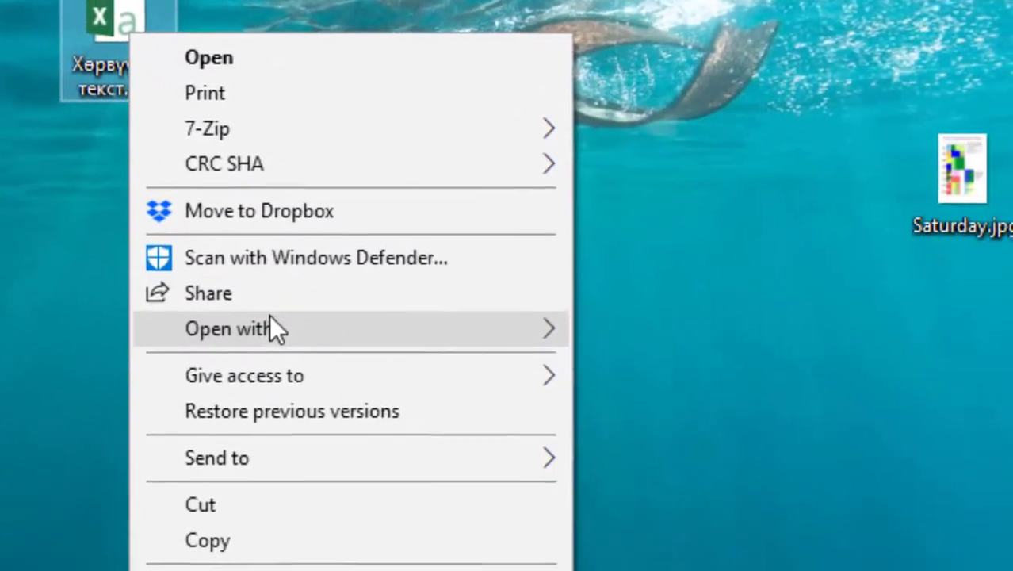
pyautogui.moveTo(269, 325)
pyautogui.click(651, 362)
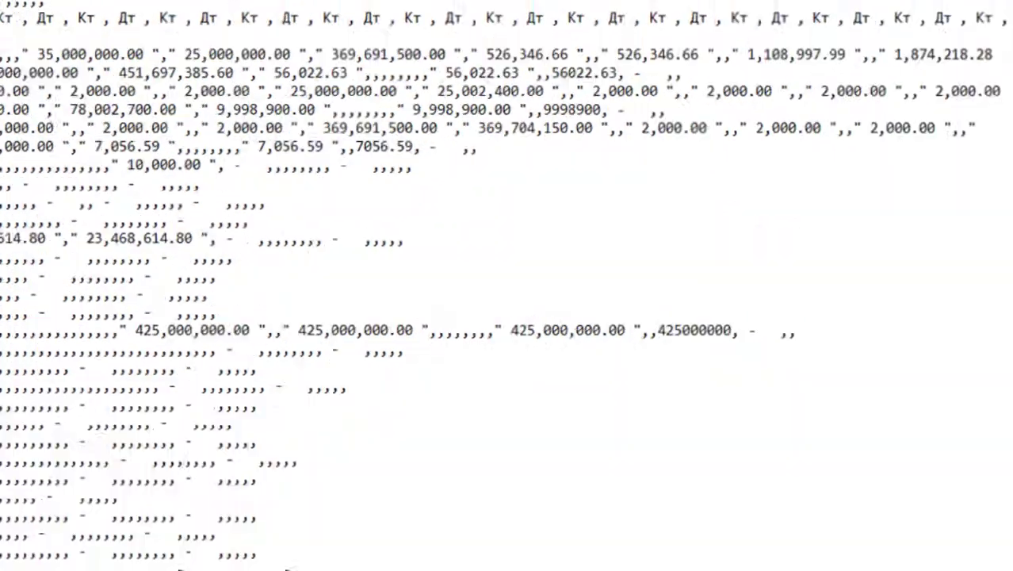
# Scroll up and inspect the garbled expense lines in the CSV text.
pyautogui.hotkey('ctrl', 'a')
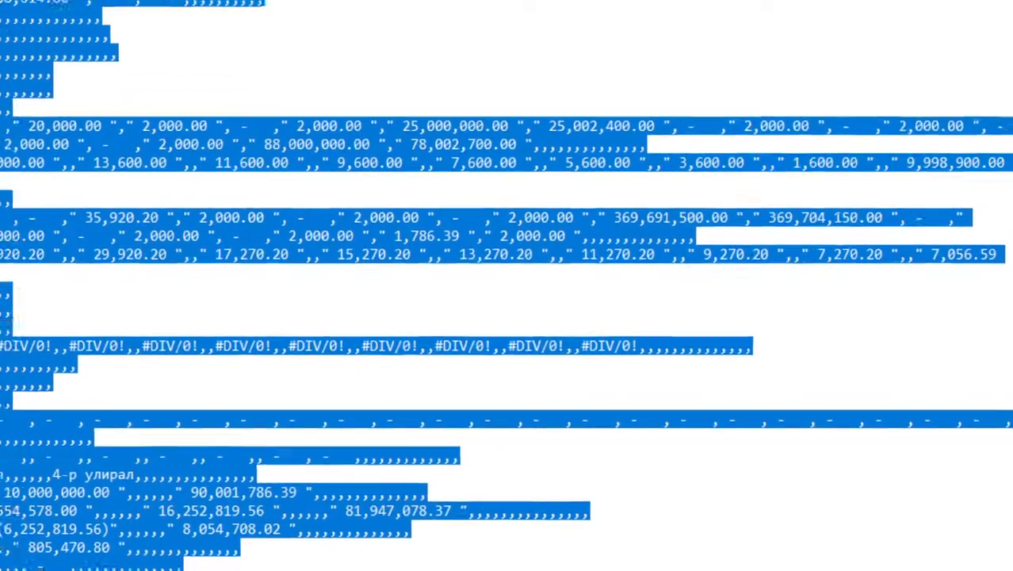
pyautogui.click(769, 481)
pyautogui.scroll(5, 364, 529)
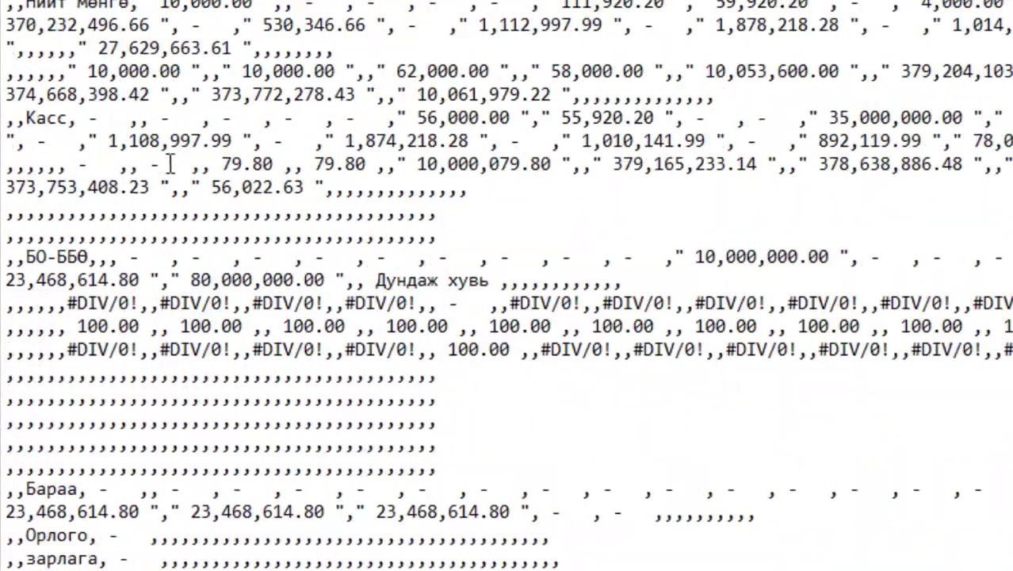
pyautogui.scroll(5, 169, 165)
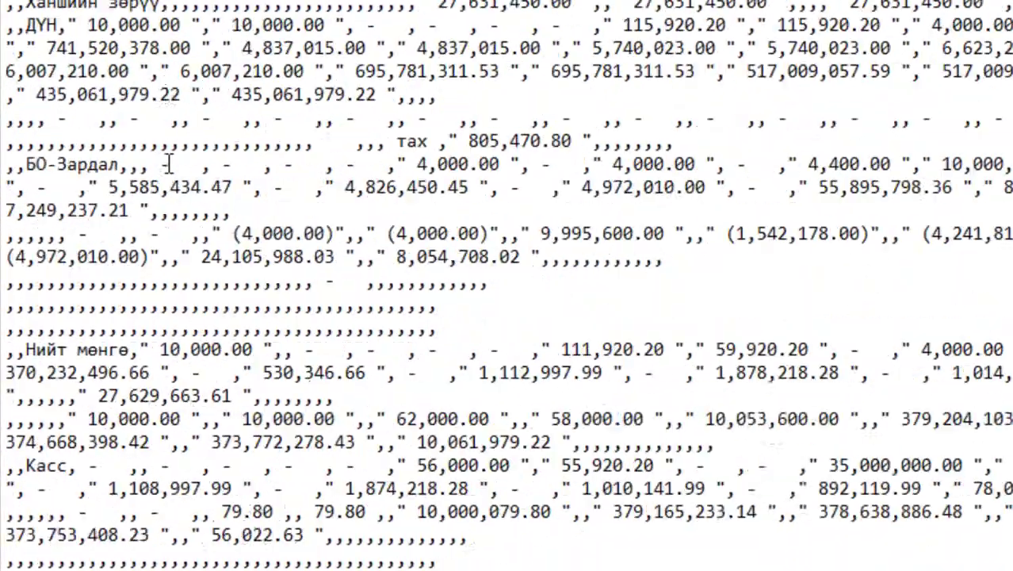
pyautogui.scroll(10, 170, 164)
pyautogui.doubleClick(40, 301)
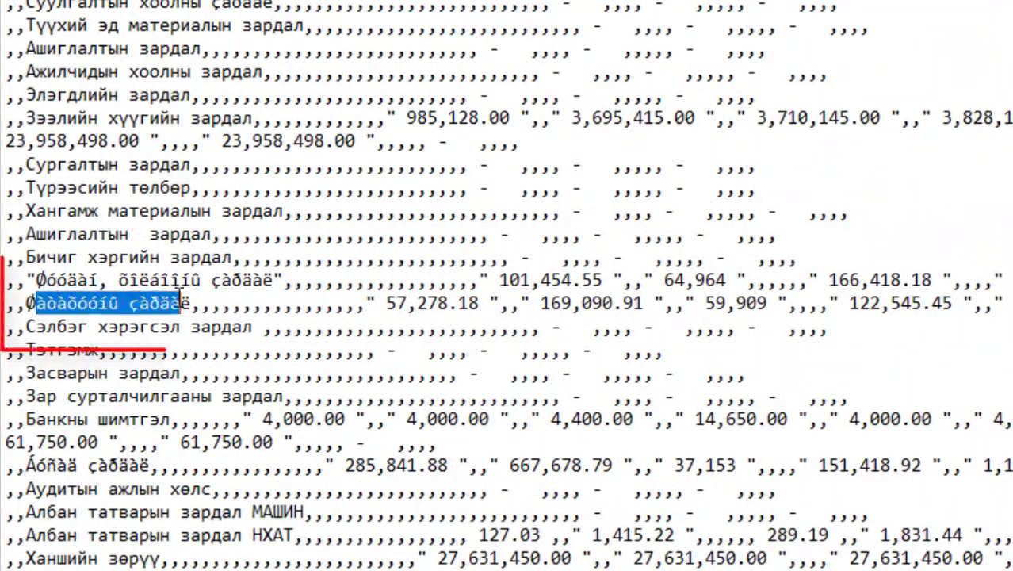
pyautogui.moveTo(67, 281); pyautogui.dragTo(250, 268)
pyautogui.click(361, 267)
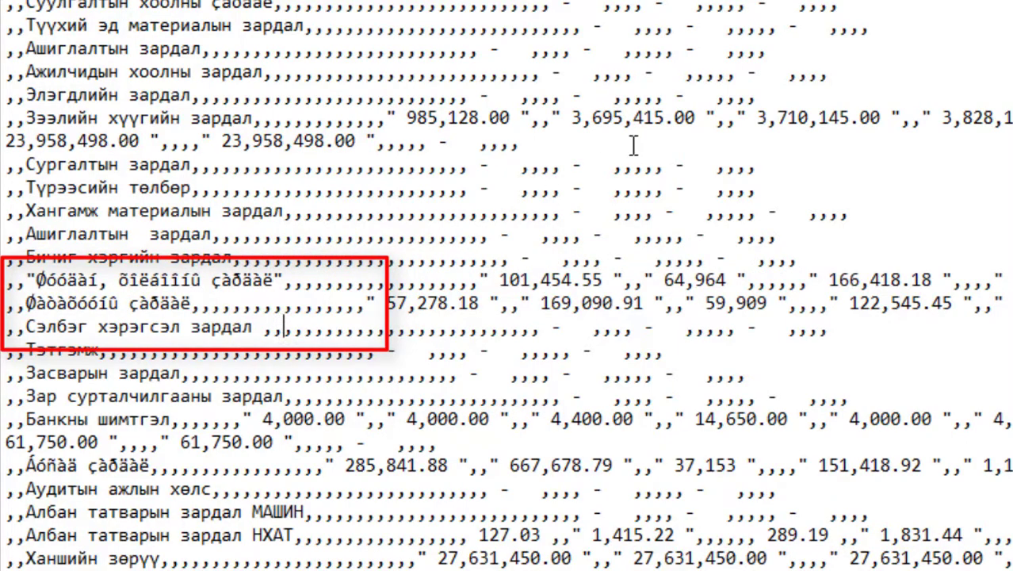
# Select all of the CSV file's text and copy it.
pyautogui.hotkey('ctrl', 'a')
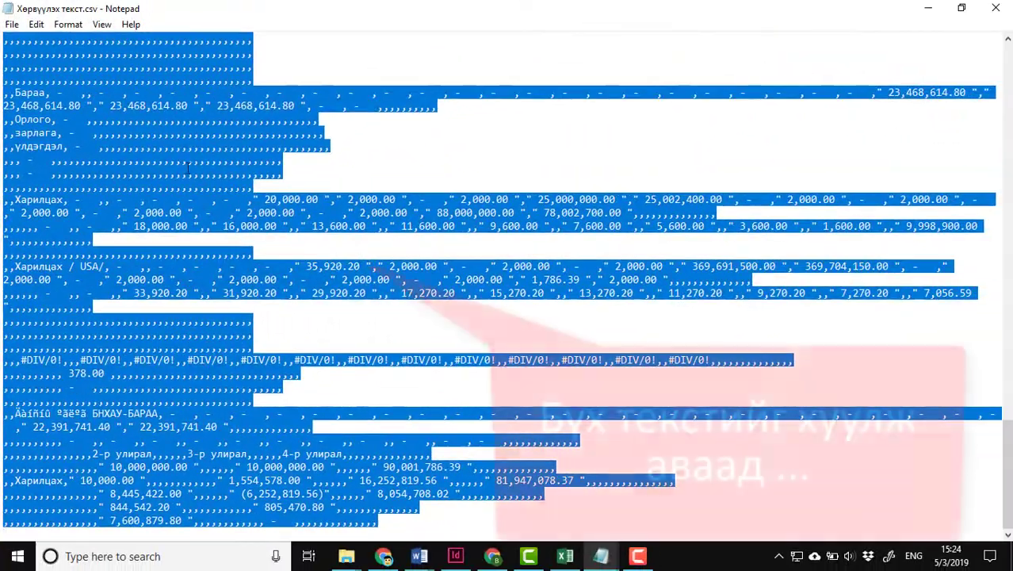
pyautogui.rightClick(389, 166)
pyautogui.click(230, 215)
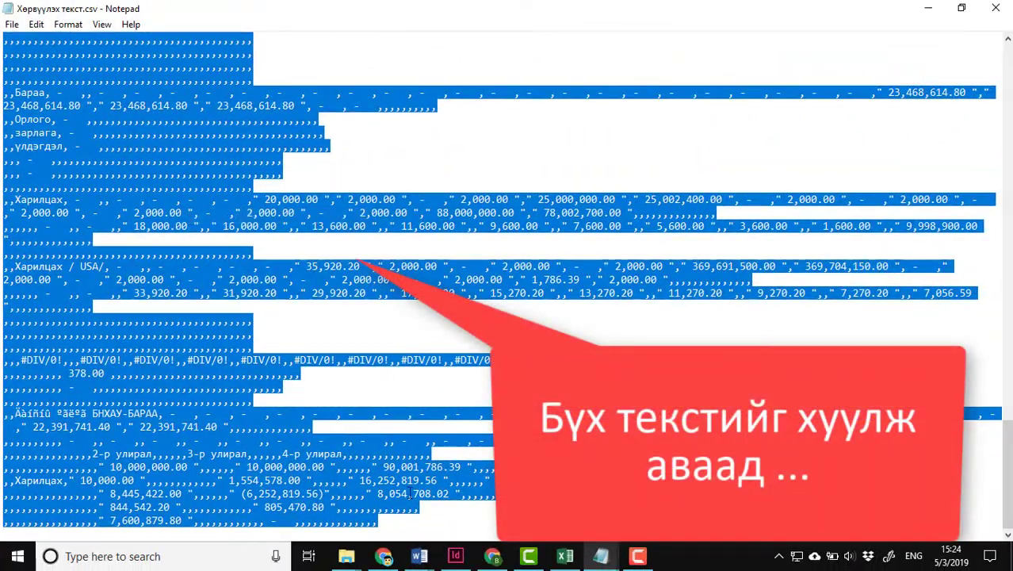
# Search Google for 'badaa' in a new Chrome tab.
pyautogui.click(383, 556)
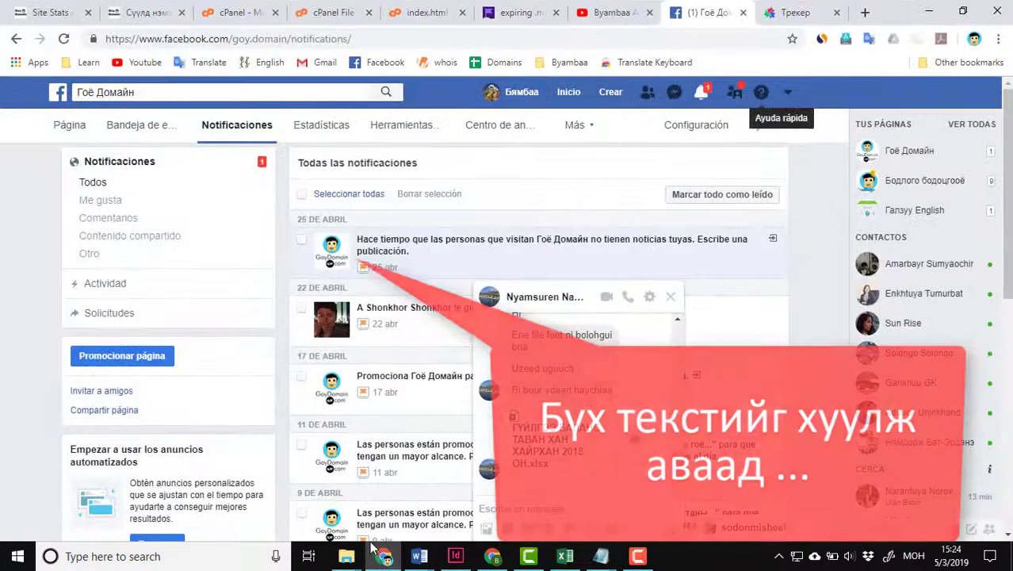
pyautogui.hotkey('ctrl', 't')
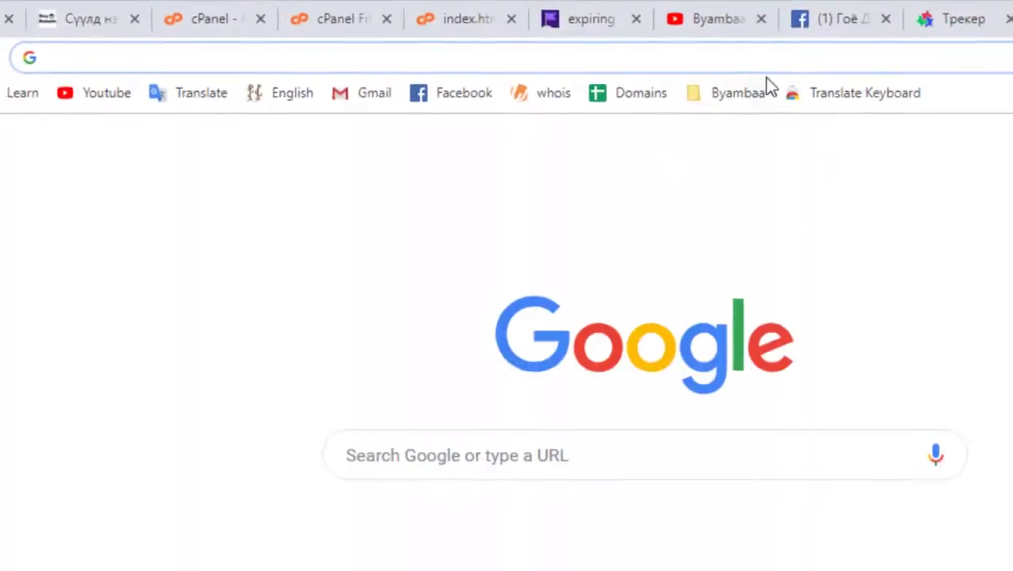
pyautogui.write('мй')
pyautogui.press('BackSpace')
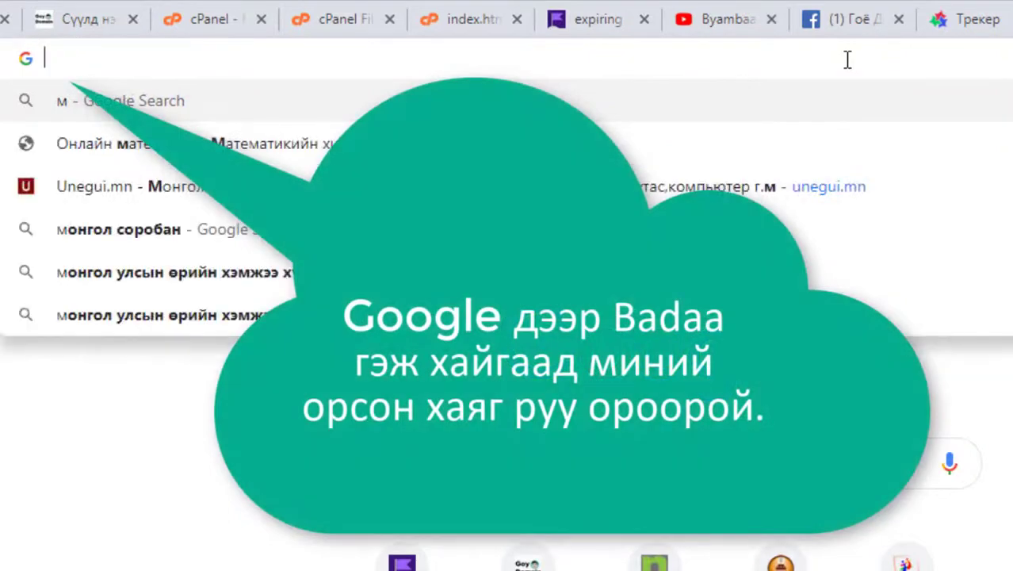
pyautogui.press('BackSpace')
pyautogui.write('ᠪᠠ')
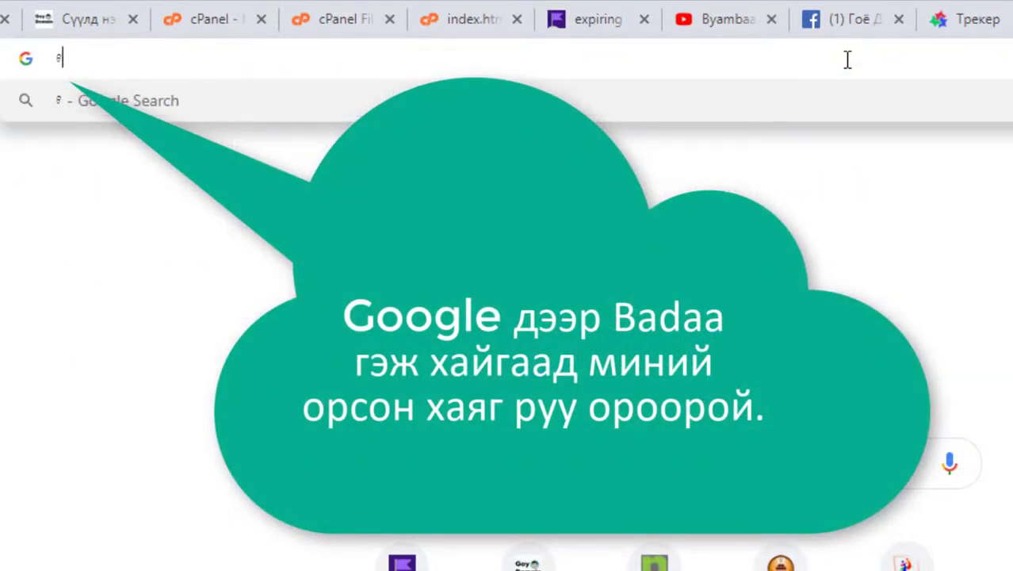
pyautogui.press('BackSpace')
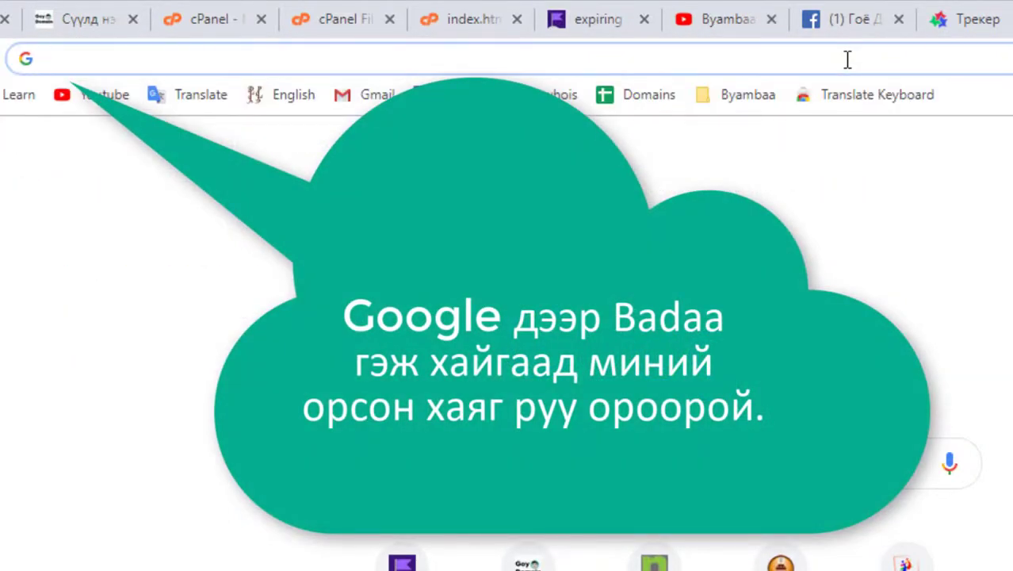
pyautogui.write('badaa')
pyautogui.press('Return')
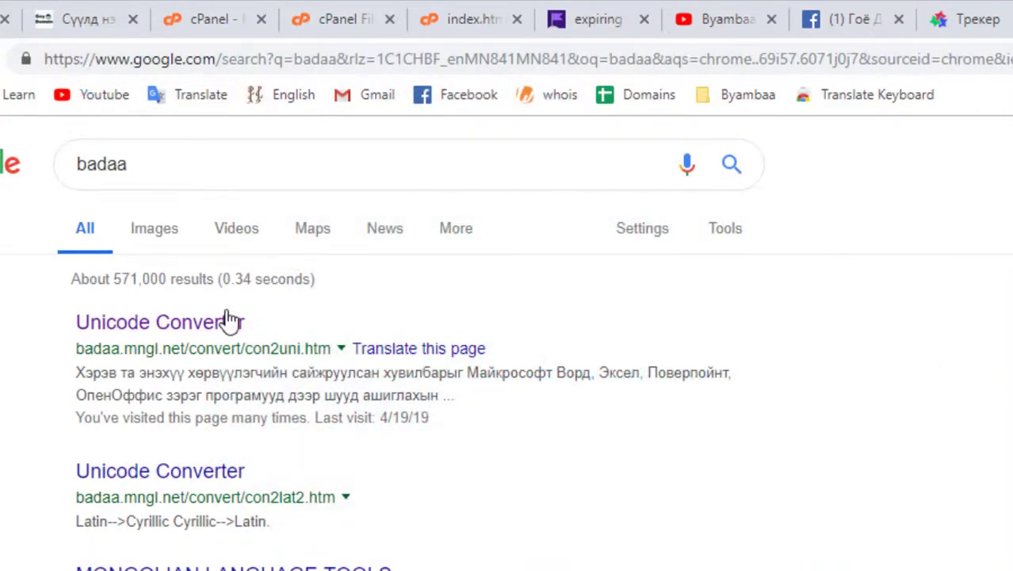
# Open the badaa.mngl.net converter, paste the CSV text, and convert it from Windows-1251 to Unicode.
pyautogui.click(230, 321)
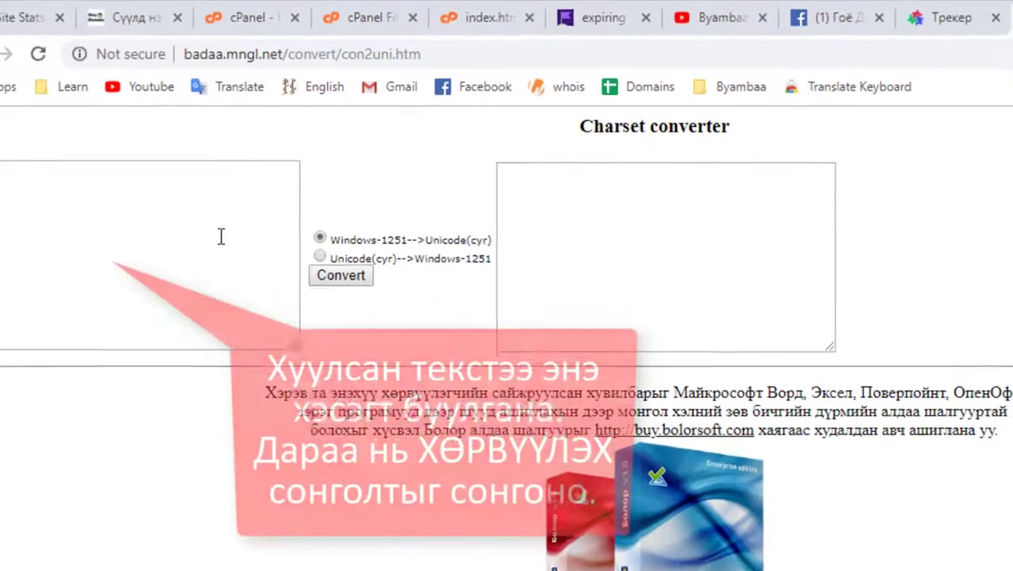
pyautogui.click(250, 218)
pyautogui.hotkey('ctrl', 'v')
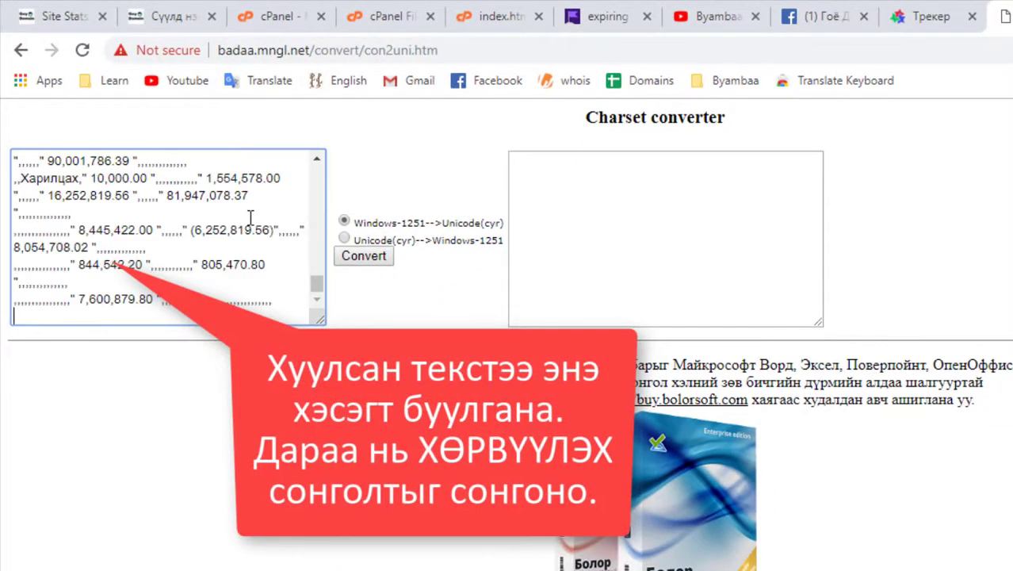
pyautogui.click(364, 257)
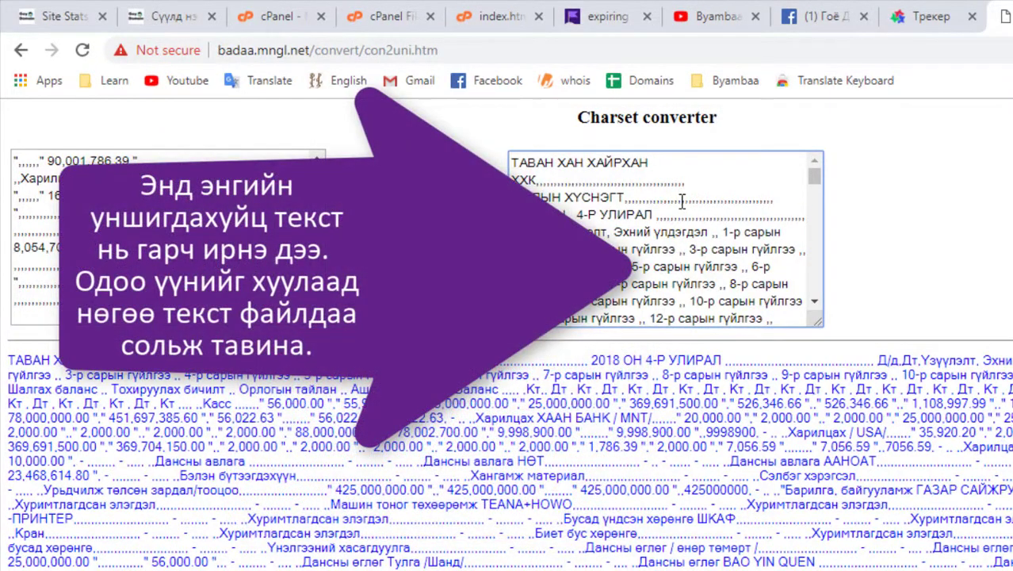
# Copy the converted readable Cyrillic text and return to Хөрвүүлэх текст.csv in Notepad.
pyautogui.click(682, 201)
pyautogui.rightClick(640, 228)
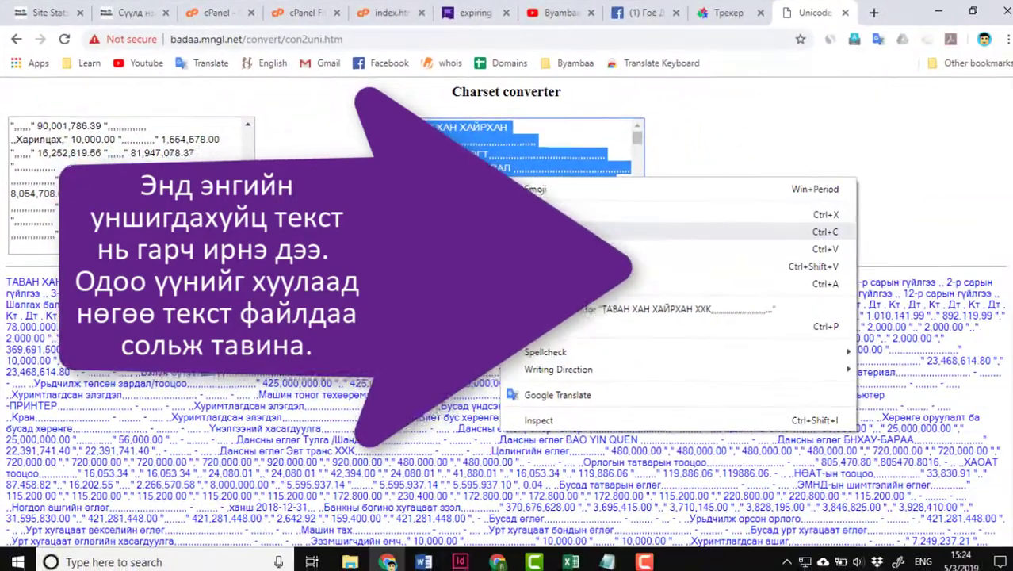
pyautogui.click(666, 282)
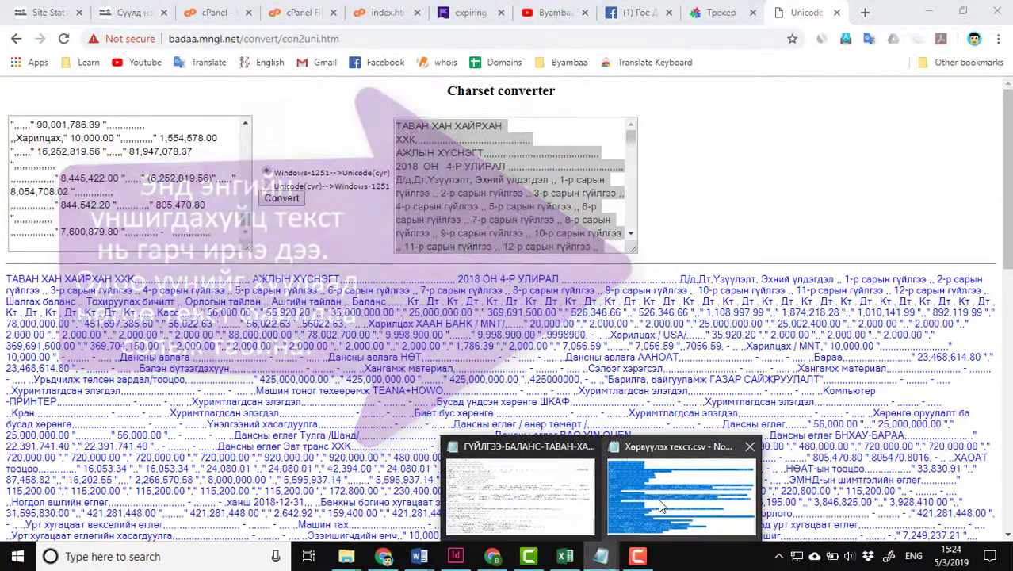
pyautogui.click(658, 498)
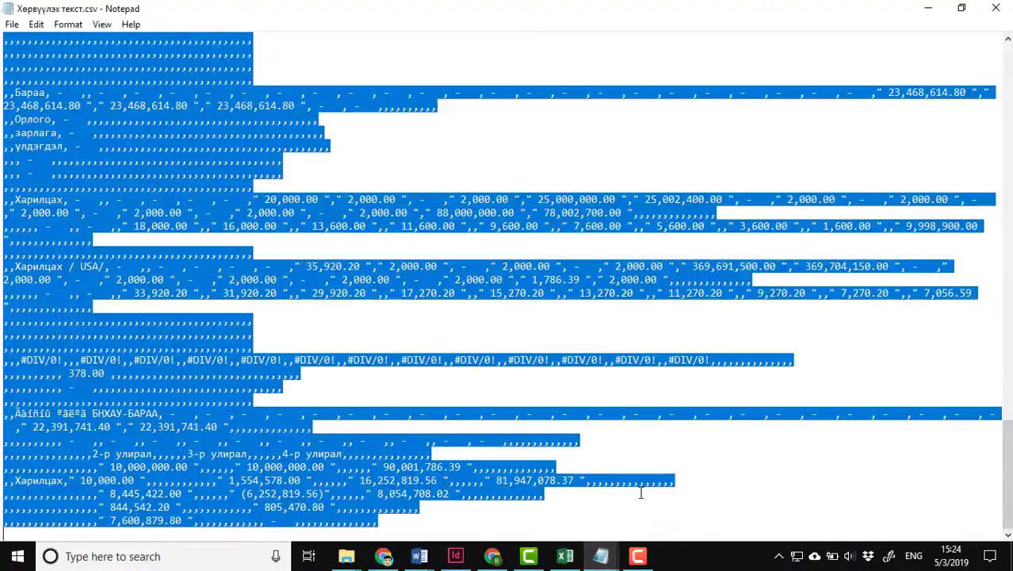
# Replace Хөрвүүлэх текст.csv's garbled text with the converted Cyrillic text and save it.
pyautogui.press('Delete')
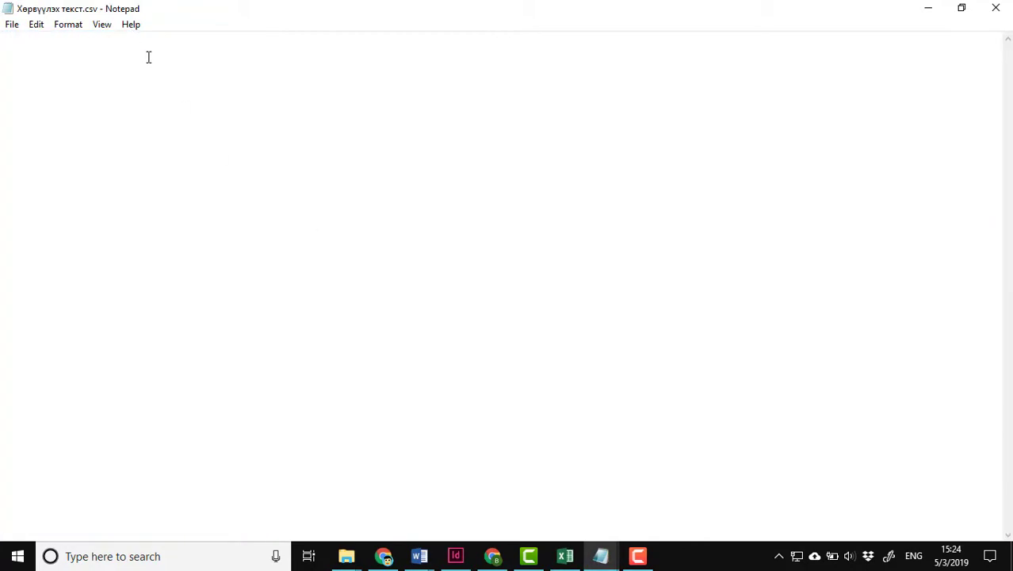
pyautogui.rightClick(49, 46)
pyautogui.click(87, 107)
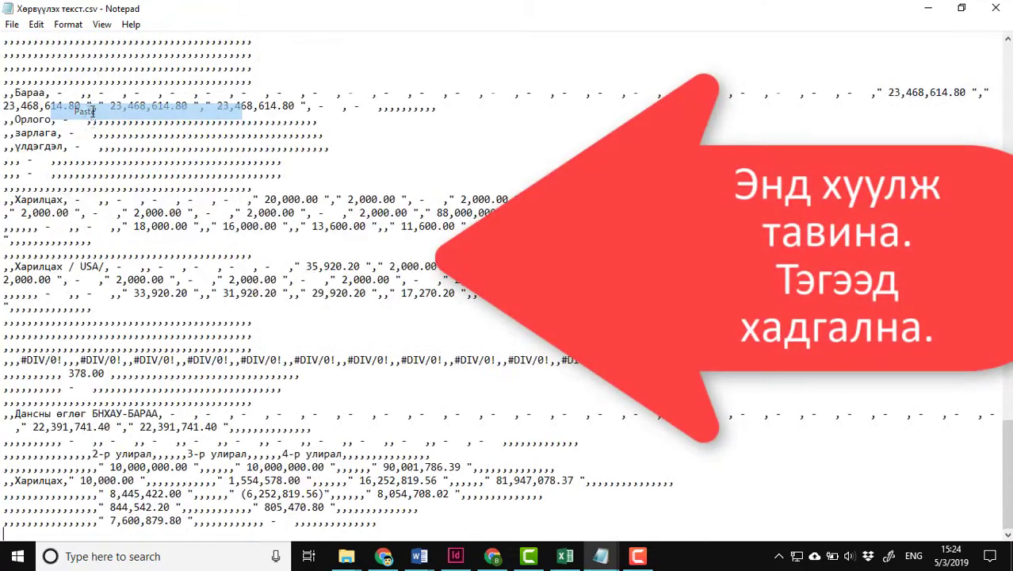
pyautogui.click(13, 25)
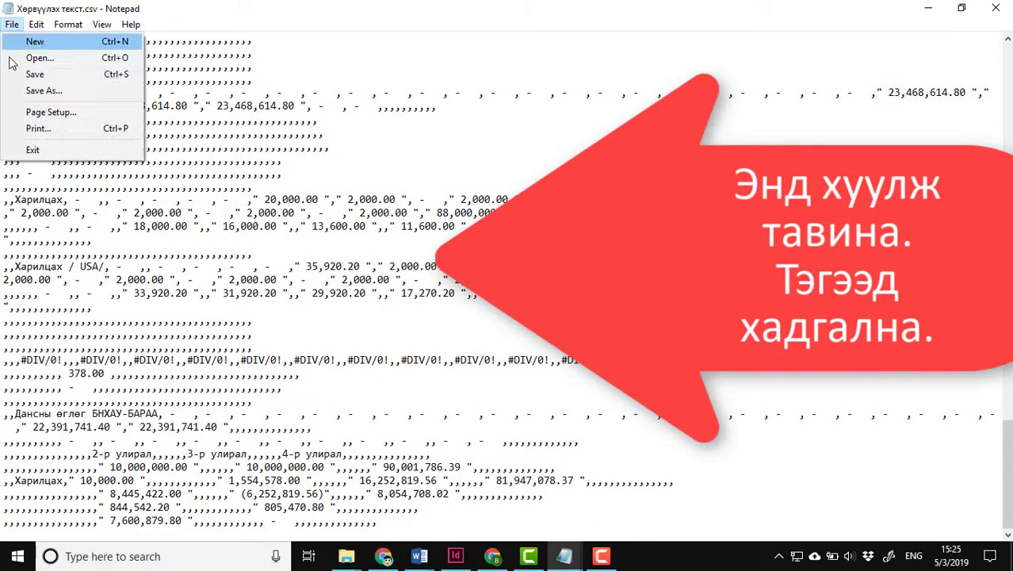
pyautogui.click(33, 73)
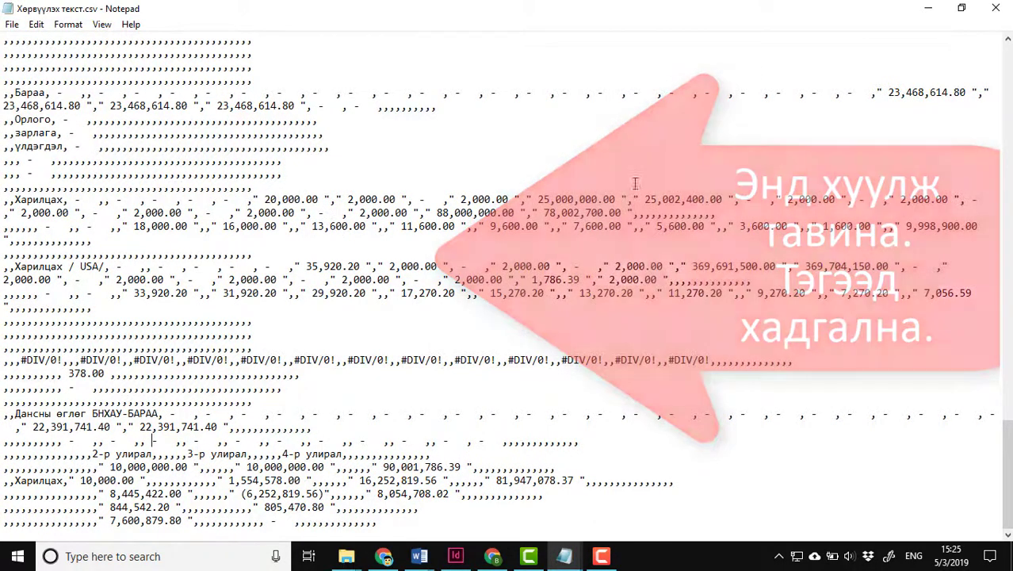
pyautogui.hotkey('alt', 'Tab')
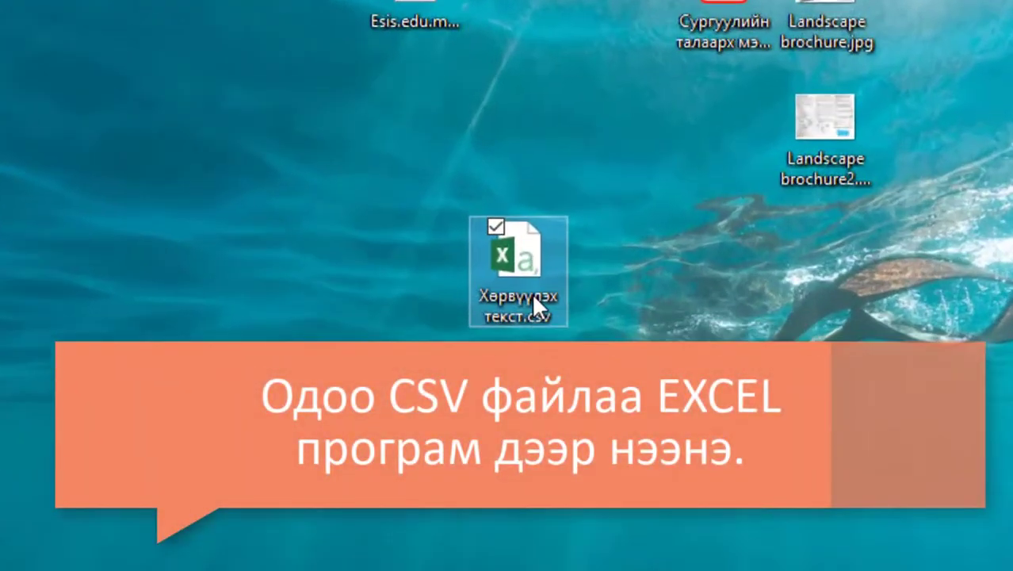
# Open Хөрвүүлэх текст.csv in Excel and scroll through its readable Cyrillic labels.
pyautogui.doubleClick(532, 295)
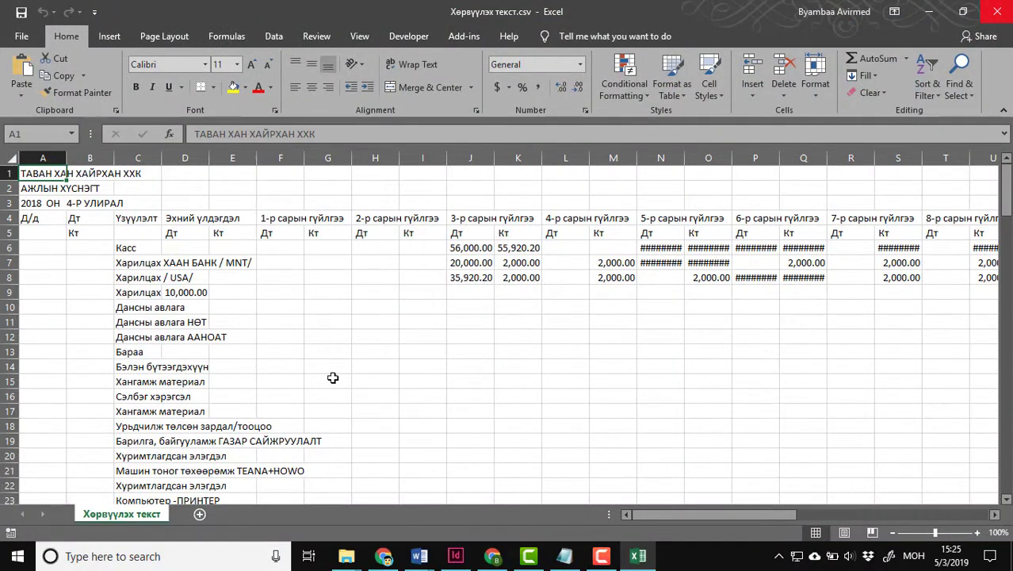
pyautogui.scroll(-6, 330, 377)
pyautogui.scroll(-3, 328, 378)
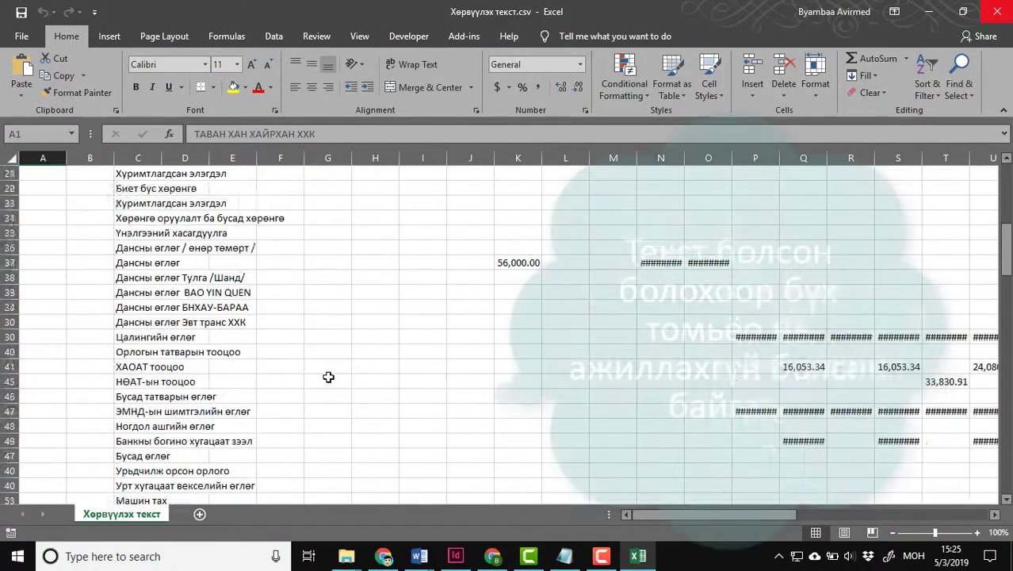
pyautogui.scroll(-1, 328, 377)
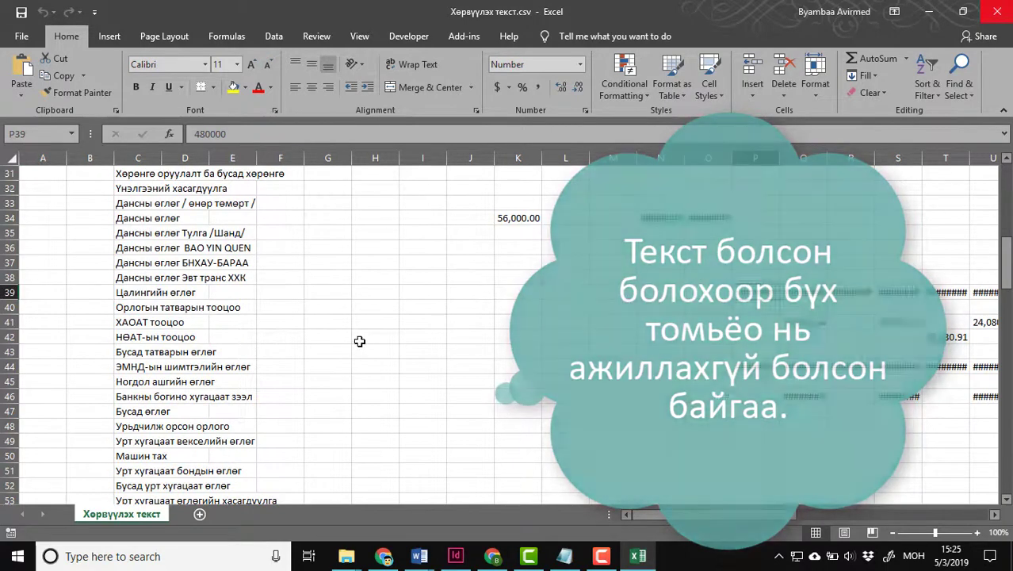
pyautogui.scroll(10, 360, 340)
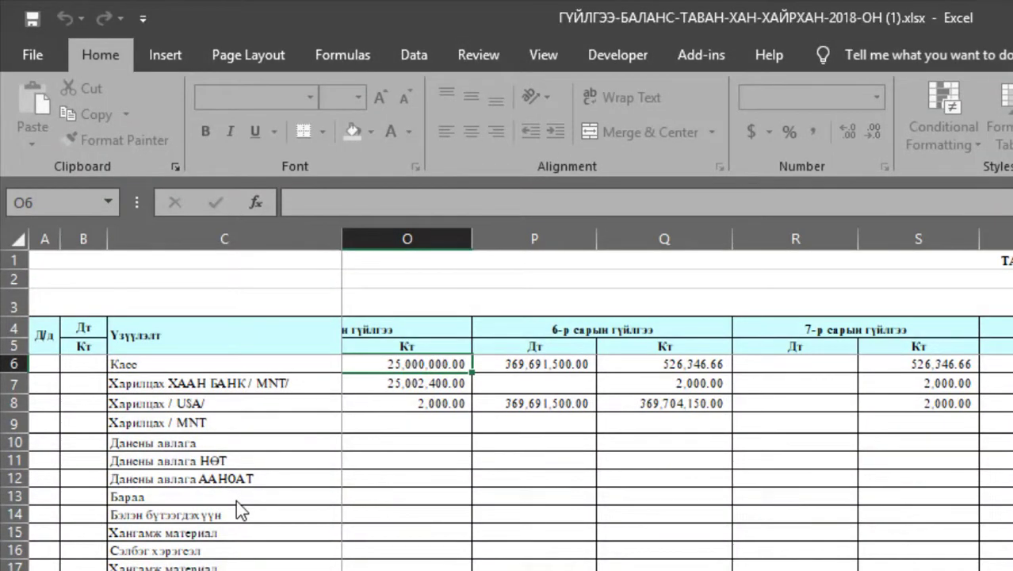
# Set the entire worksheet's font to Arial, then scroll down through the column C labels.
pyautogui.click(236, 500)
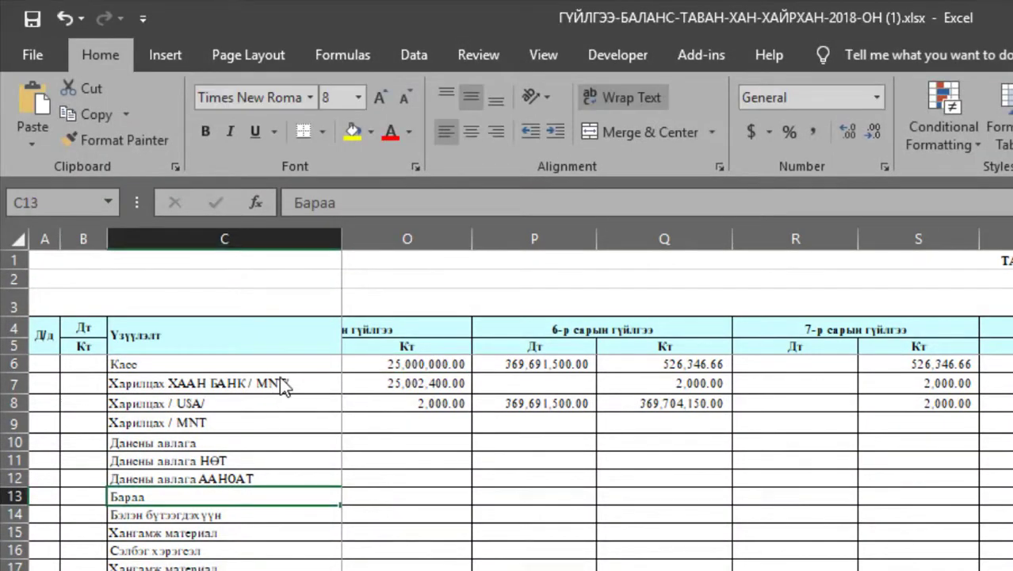
pyautogui.hotkey('ctrl', 'a')
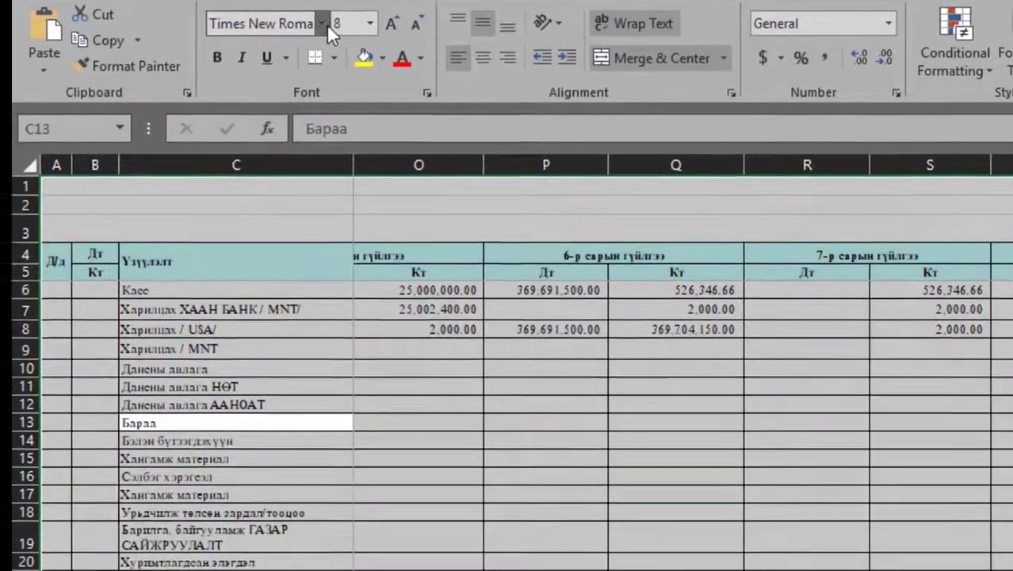
pyautogui.click(309, 98)
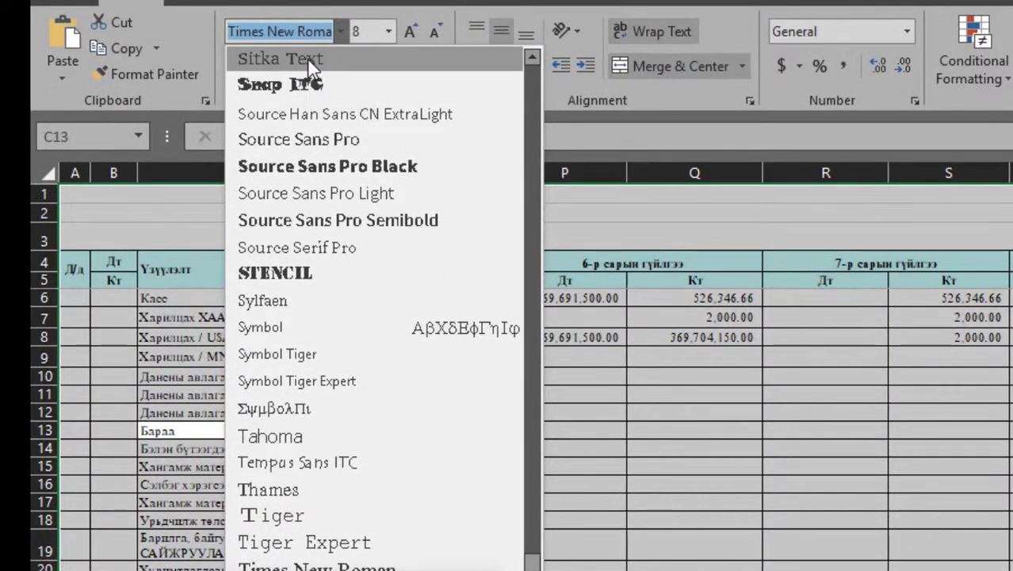
pyautogui.write('Arial')
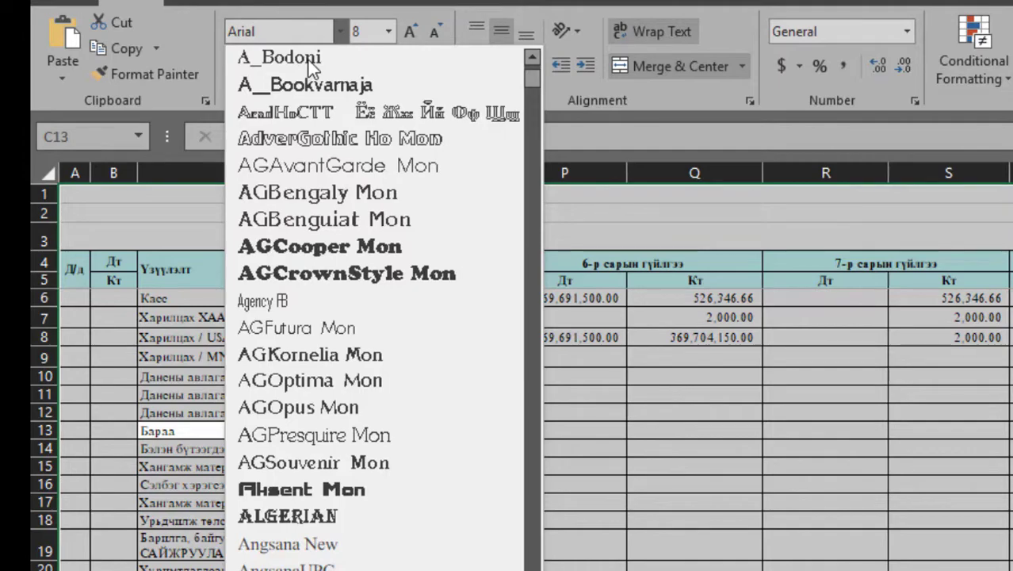
pyautogui.press('Return')
pyautogui.click(237, 493)
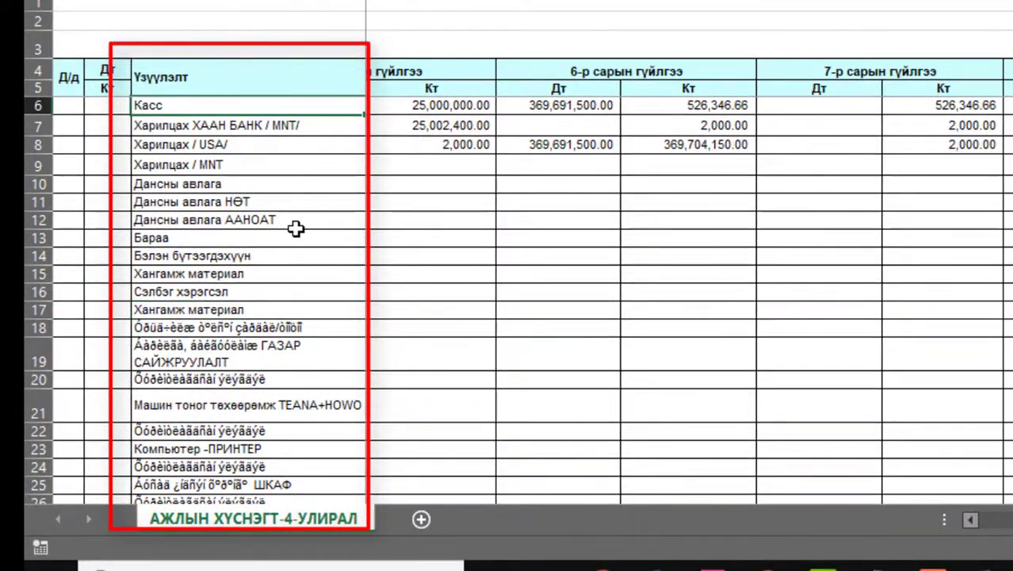
pyautogui.scroll(-6, 297, 228)
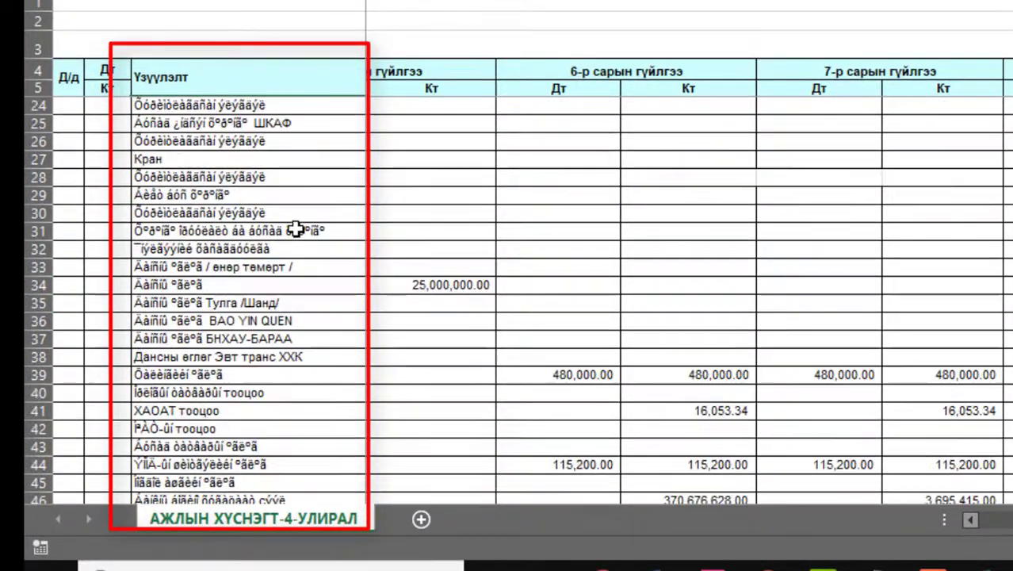
pyautogui.scroll(-5, 267, 267)
pyautogui.scroll(-6, 268, 276)
pyautogui.scroll(-5, 269, 276)
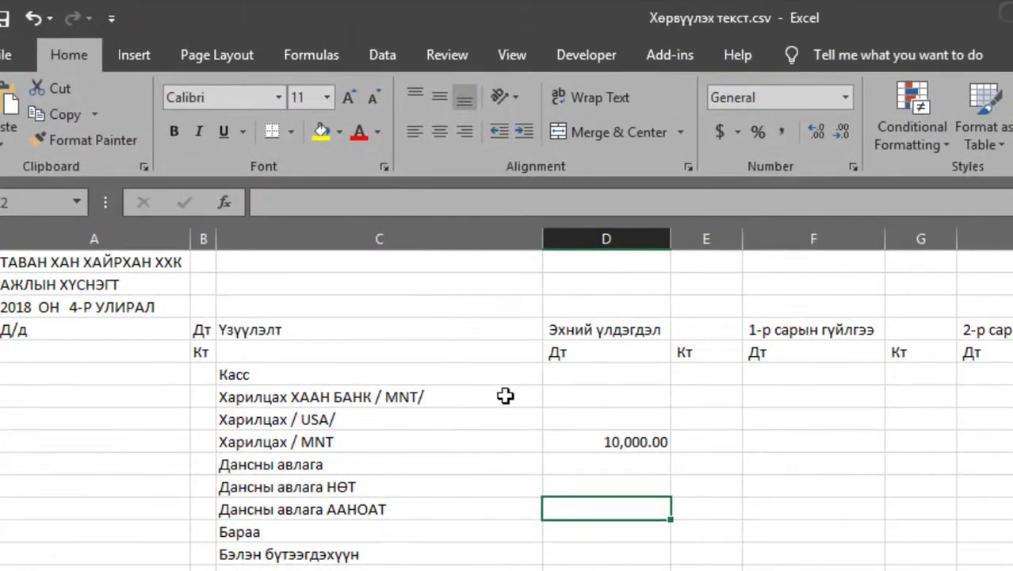
# Copy the converted column C labels, C6:C86 from Касс down, in the CSV.
pyautogui.moveTo(262, 386)
pyautogui.mouseDown()
pyautogui.moveTo(449, 538)
pyautogui.moveTo(272, 437)
pyautogui.mouseUp()
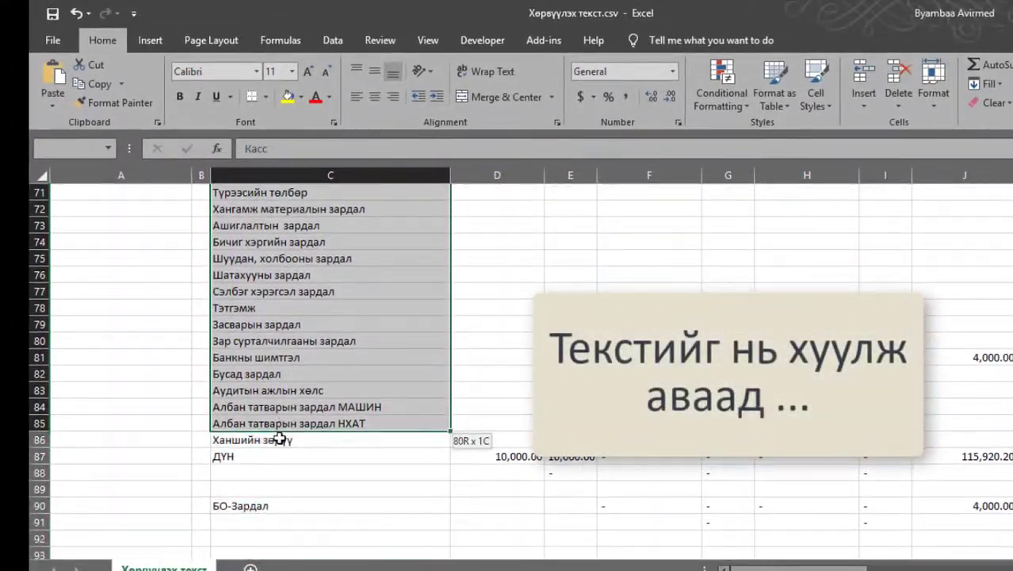
pyautogui.rightClick(271, 323)
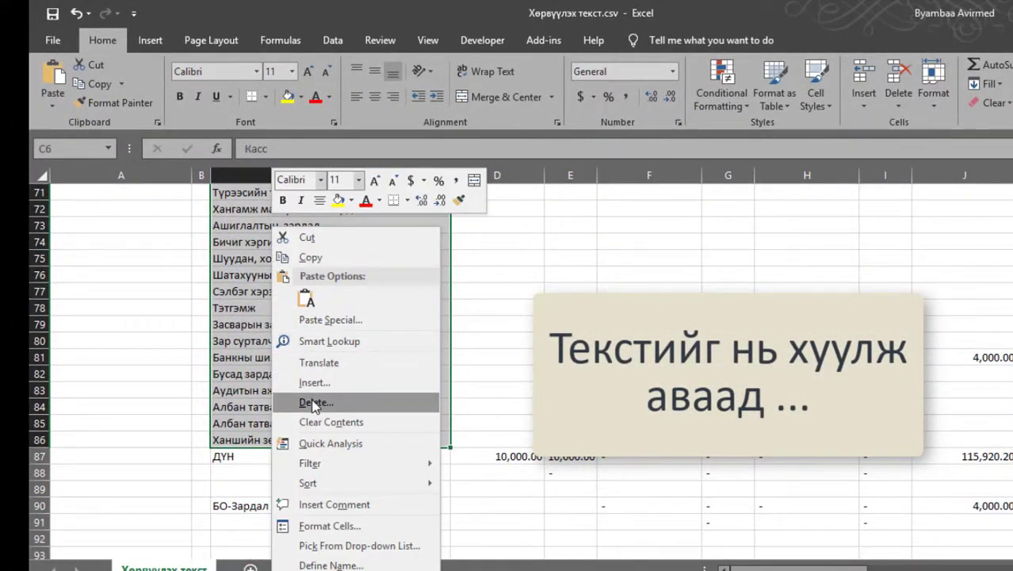
pyautogui.moveTo(321, 483)
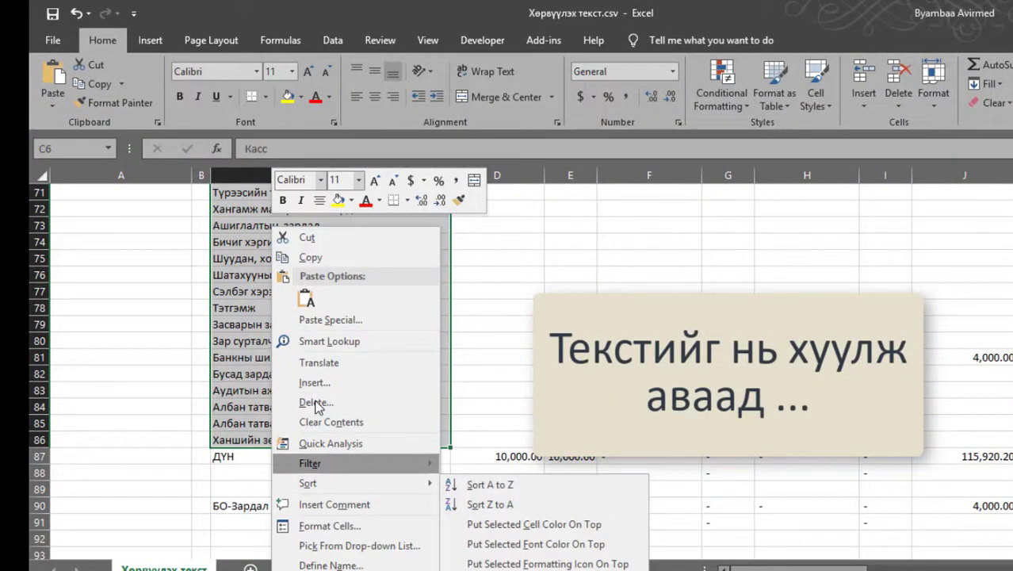
pyautogui.click(309, 257)
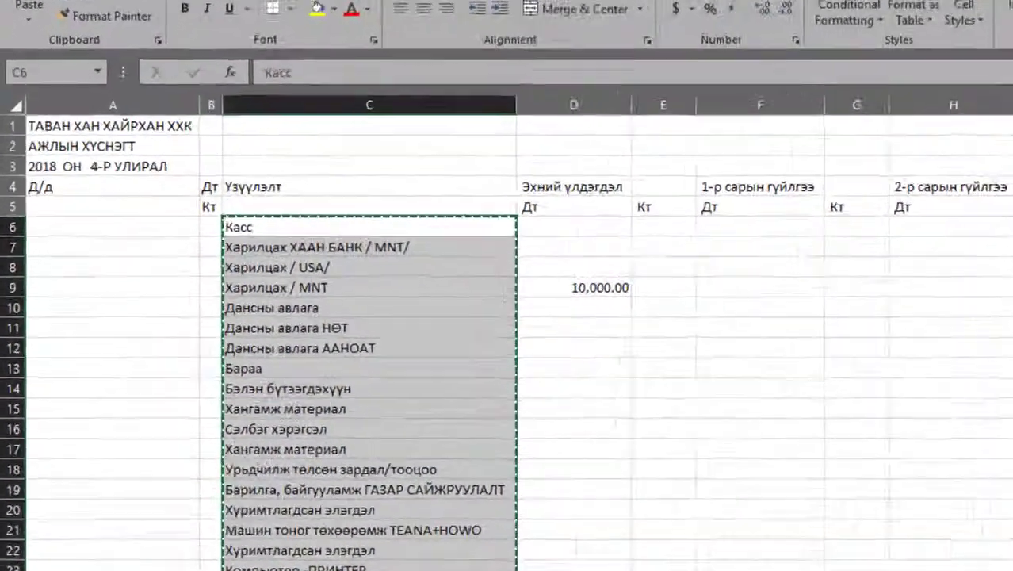
# Paste the copied labels as values over the garbled column C range in the original workbook.
pyautogui.moveTo(644, 559)
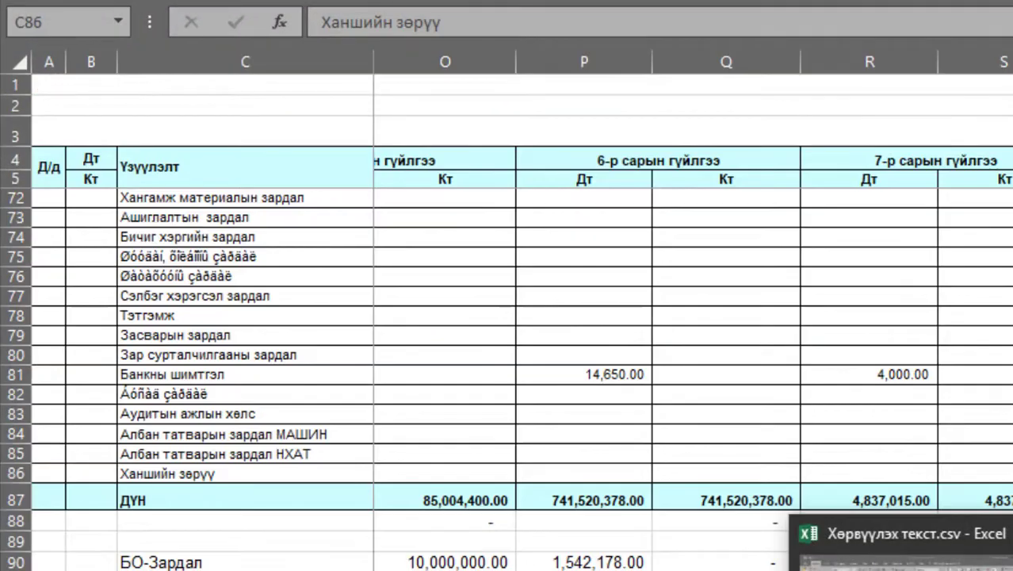
pyautogui.click(900, 533)
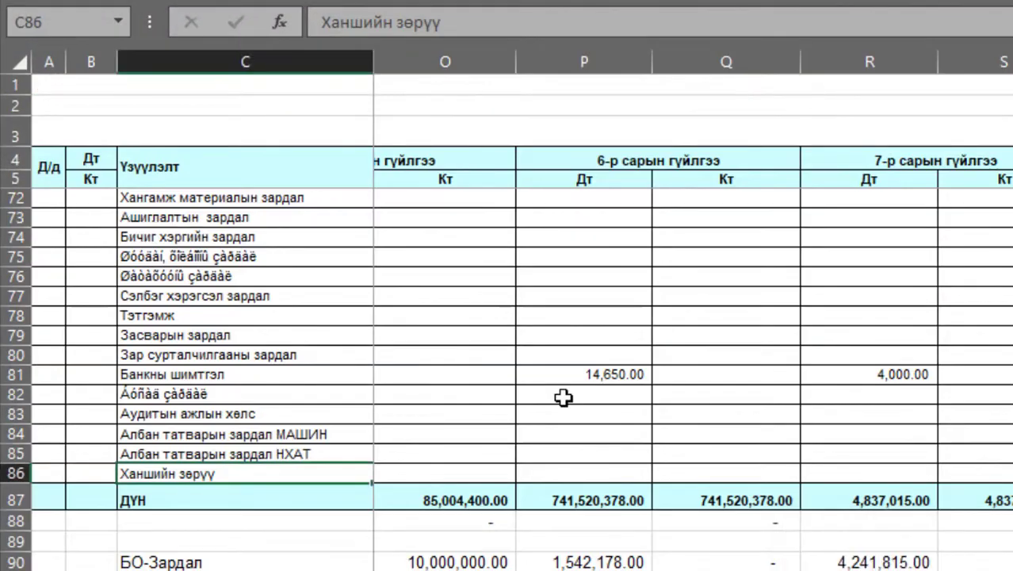
pyautogui.moveTo(238, 473); pyautogui.dragTo(185, 204)
pyautogui.rightClick(186, 202)
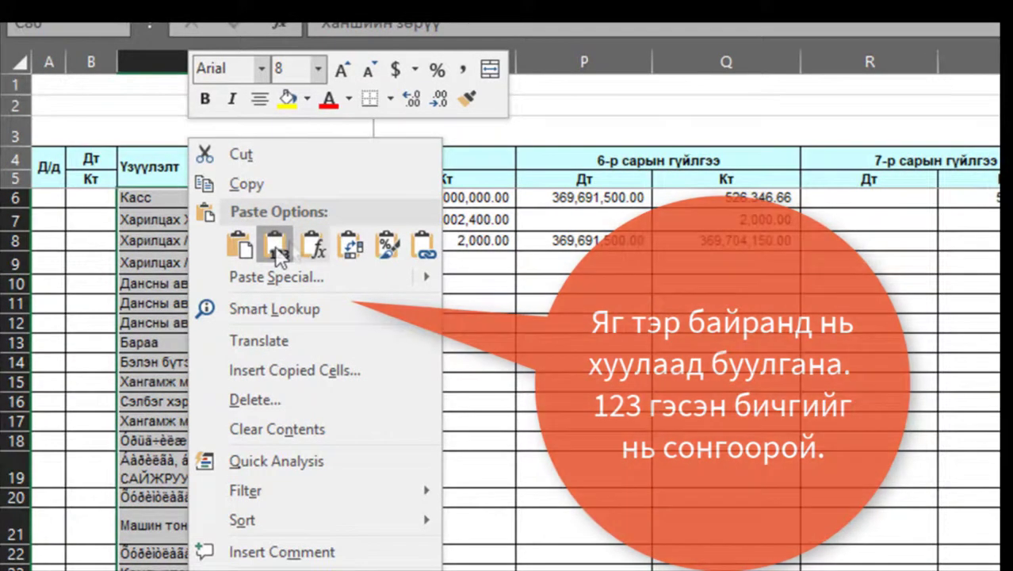
pyautogui.click(274, 245)
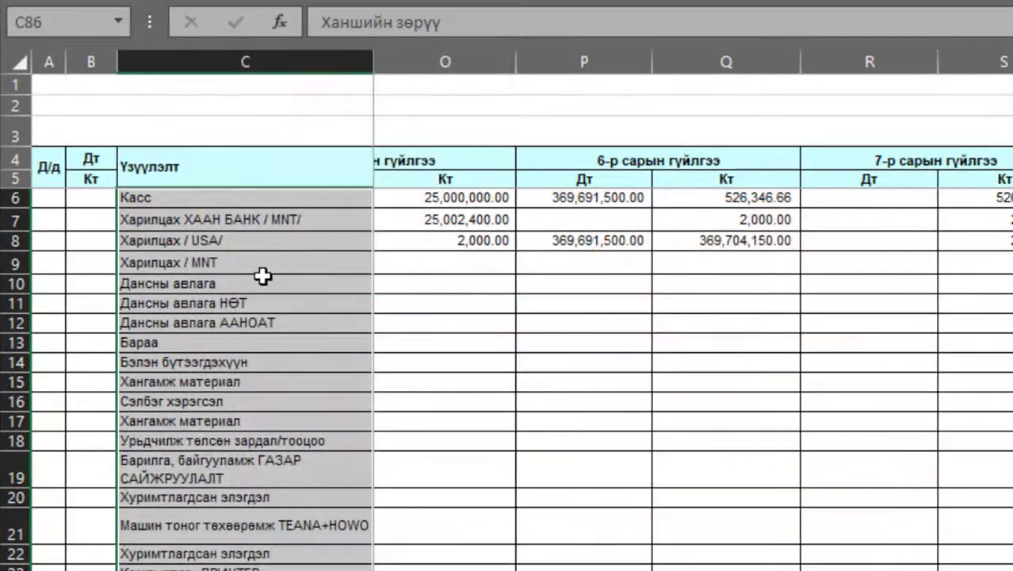
# Scroll down past the totals and check the formulas in cells O96 and O97.
pyautogui.scroll(-1, 249, 422)
pyautogui.scroll(-4, 248, 423)
pyautogui.scroll(-1, 247, 420)
pyautogui.scroll(-3, 247, 418)
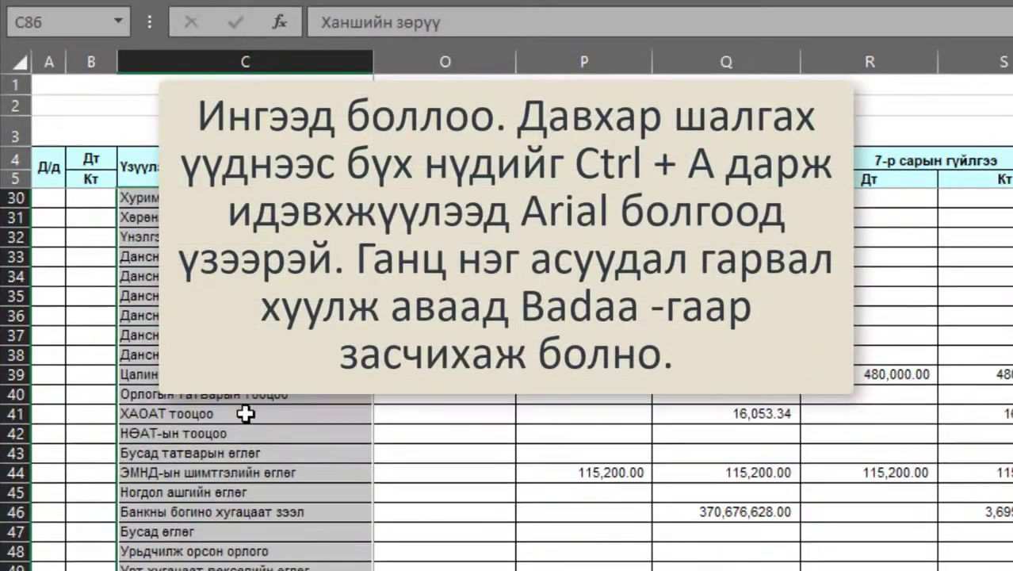
pyautogui.scroll(-2, 245, 413)
pyautogui.scroll(-3, 246, 412)
pyautogui.scroll(-3, 246, 413)
pyautogui.scroll(-6, 245, 413)
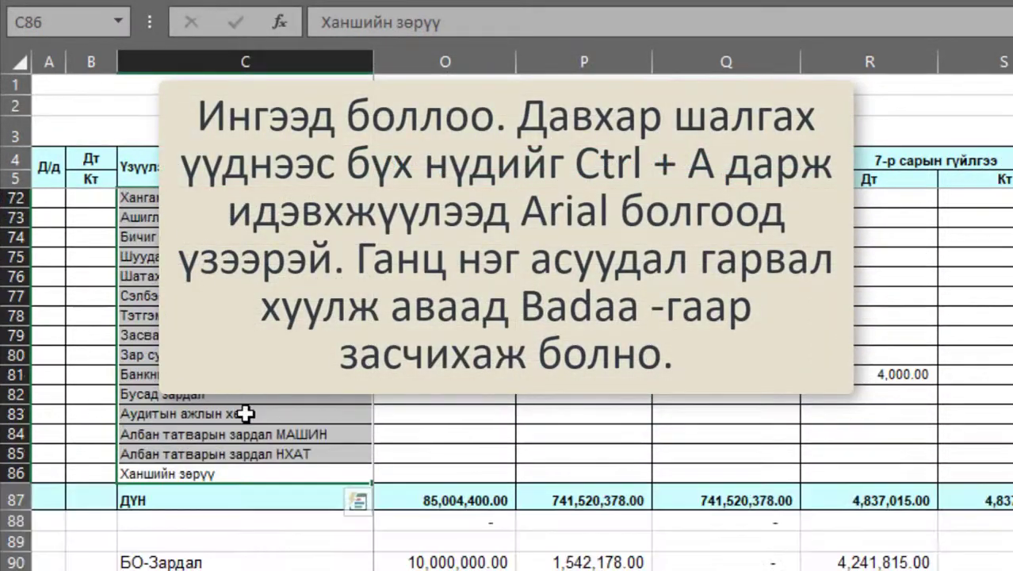
pyautogui.scroll(-2, 245, 413)
pyautogui.click(555, 467)
pyautogui.scroll(-3, 547, 466)
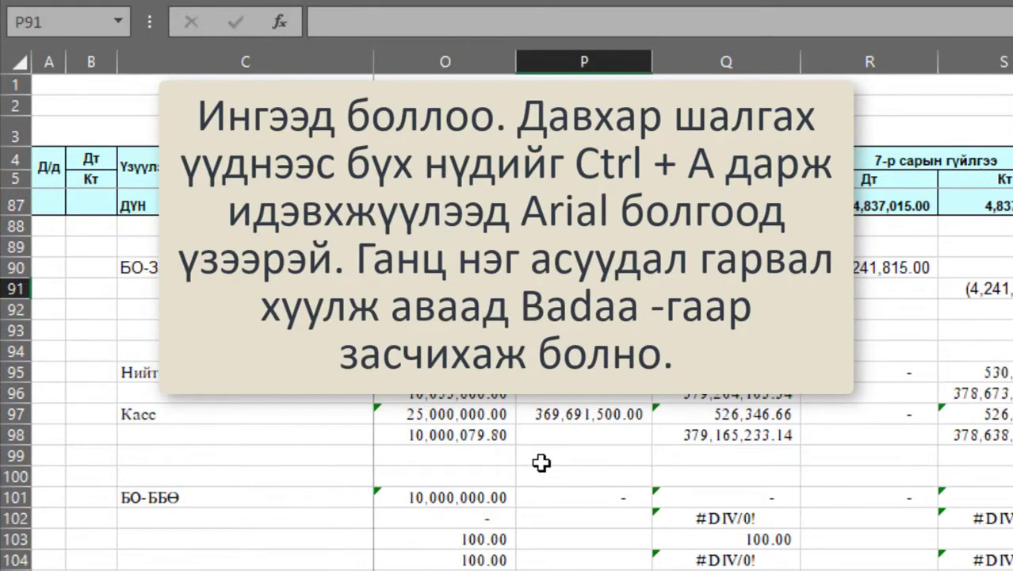
pyautogui.click(508, 396)
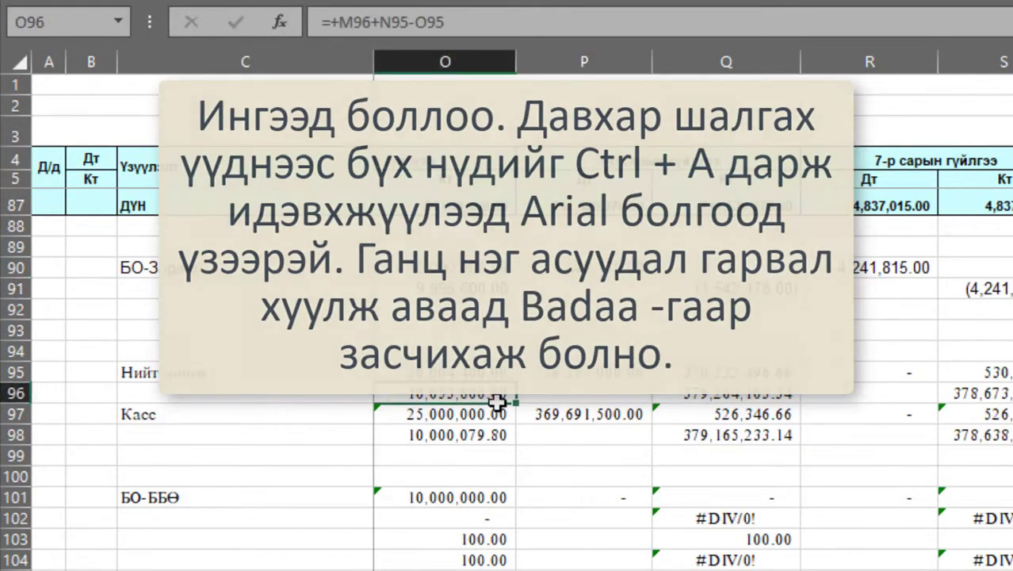
pyautogui.click(481, 416)
pyautogui.hotkey('ctrl', 'a')
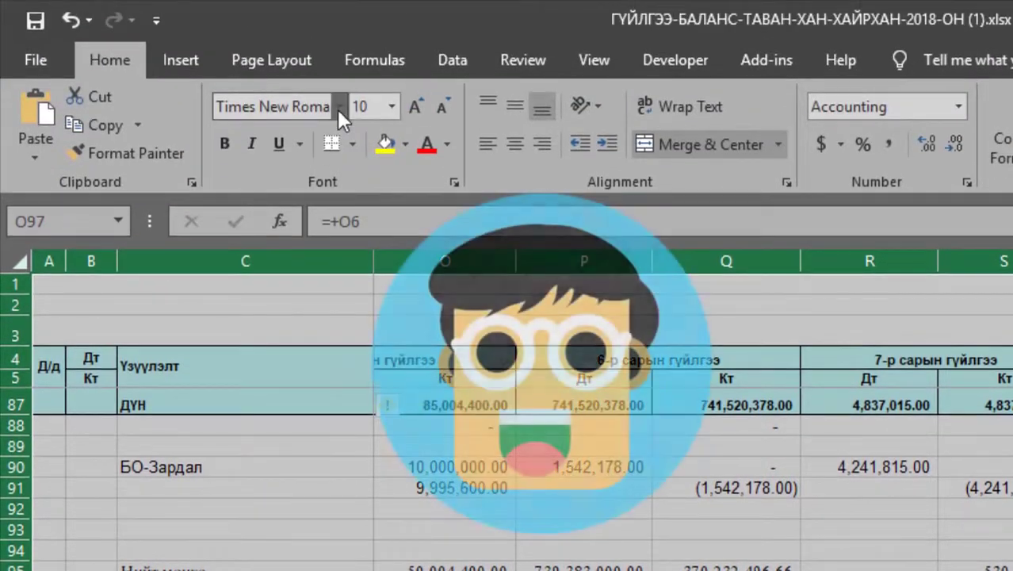
# Apply the Arial font to the entire selected worksheet, including the converted Cyrillic labels.
pyautogui.click(338, 107)
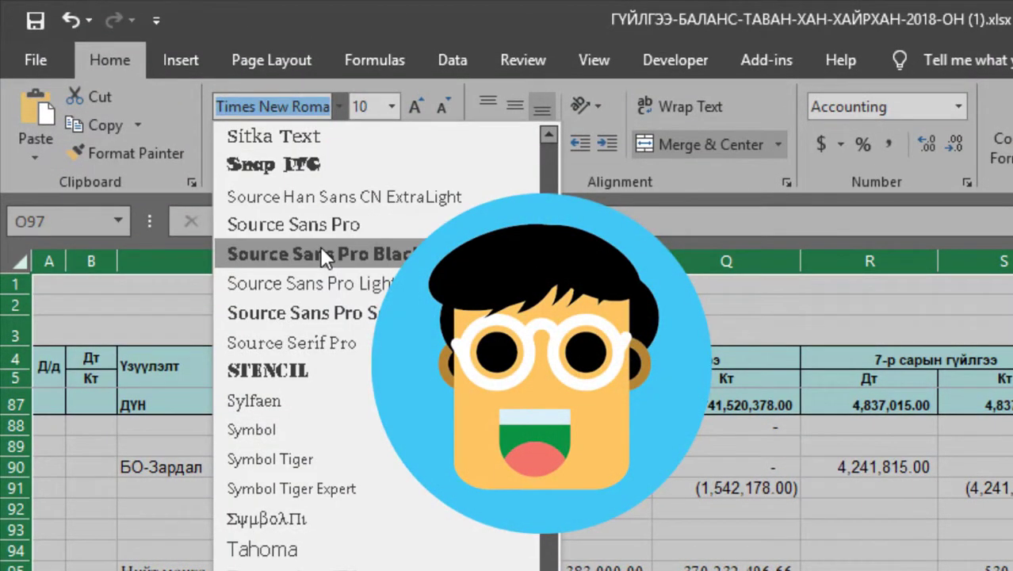
pyautogui.write('Arial')
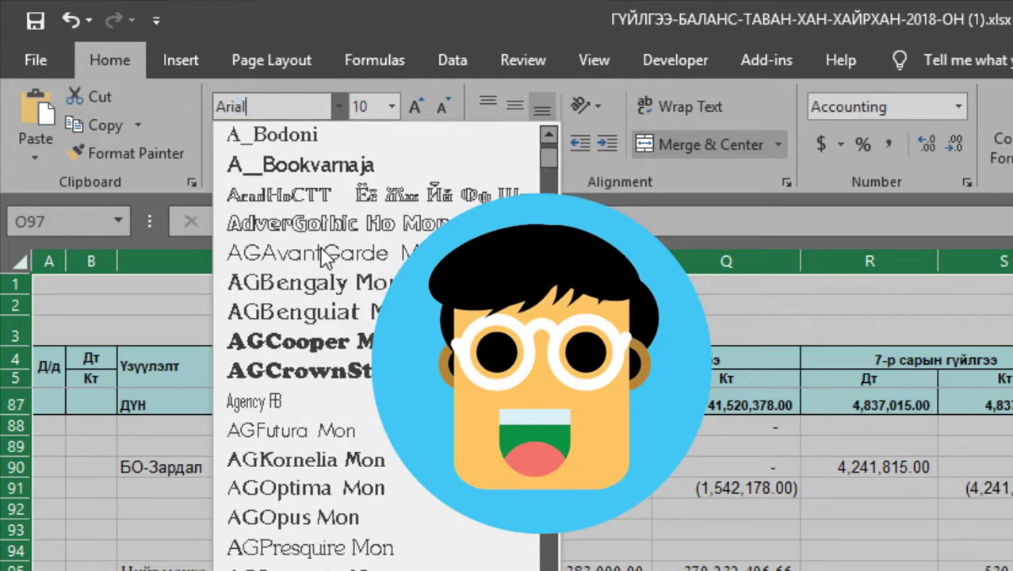
pyautogui.press('Return')
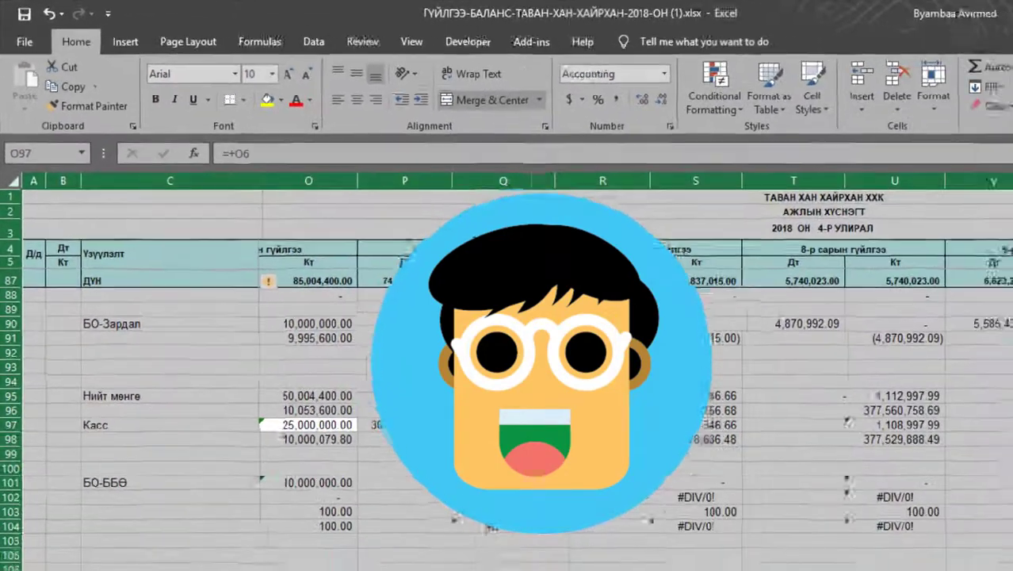